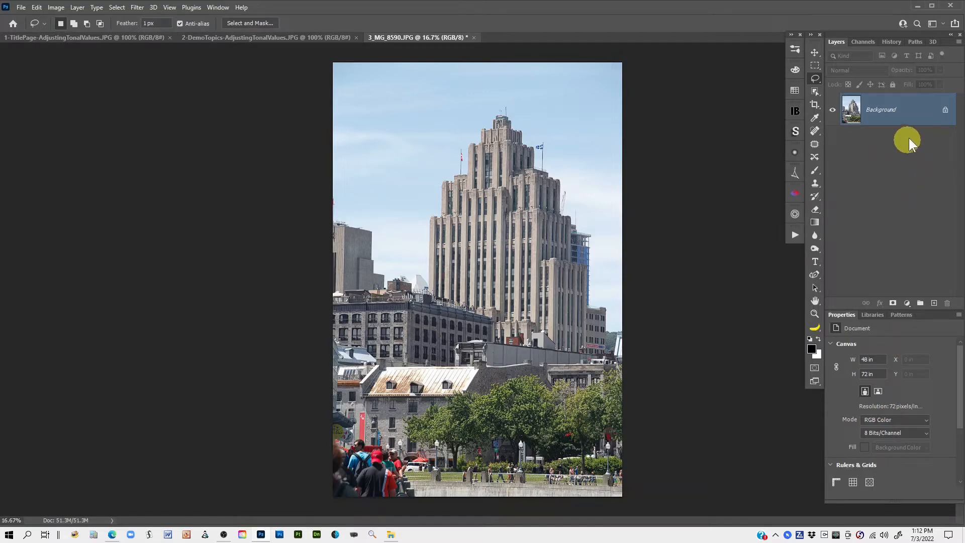
- Duplicate the Background layer and start Apply Image on the duplicate, with Background copy as the source layer
left_click_drag(921, 110, 932, 304)
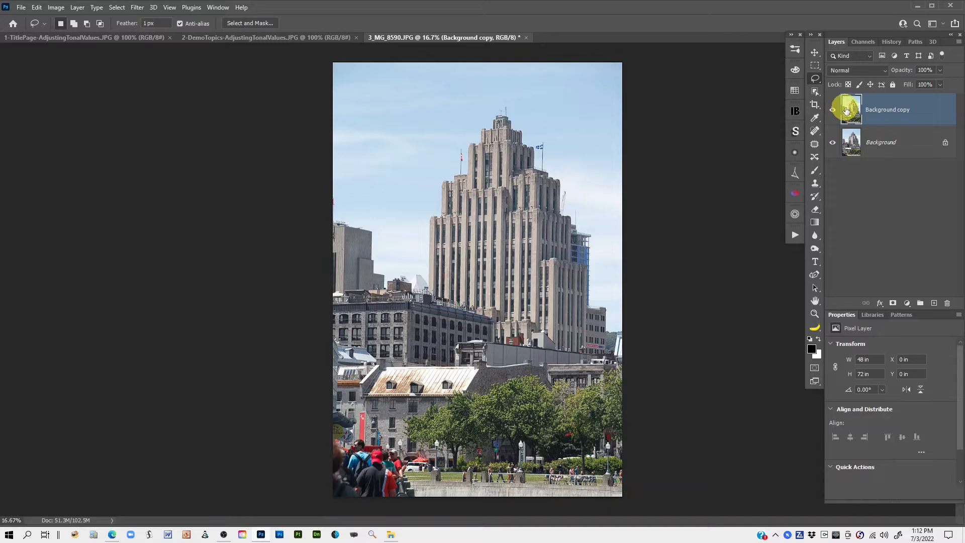
left_click(56, 8)
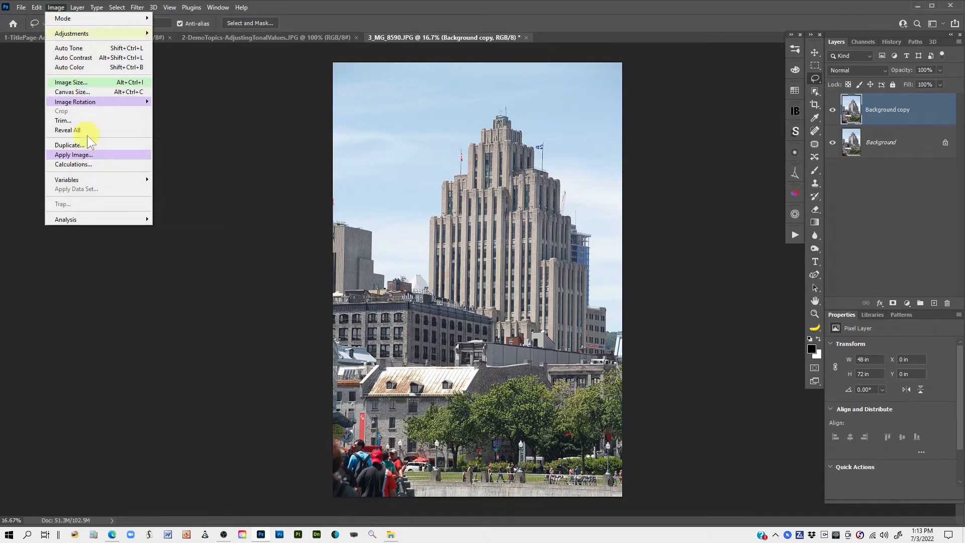
left_click(113, 156)
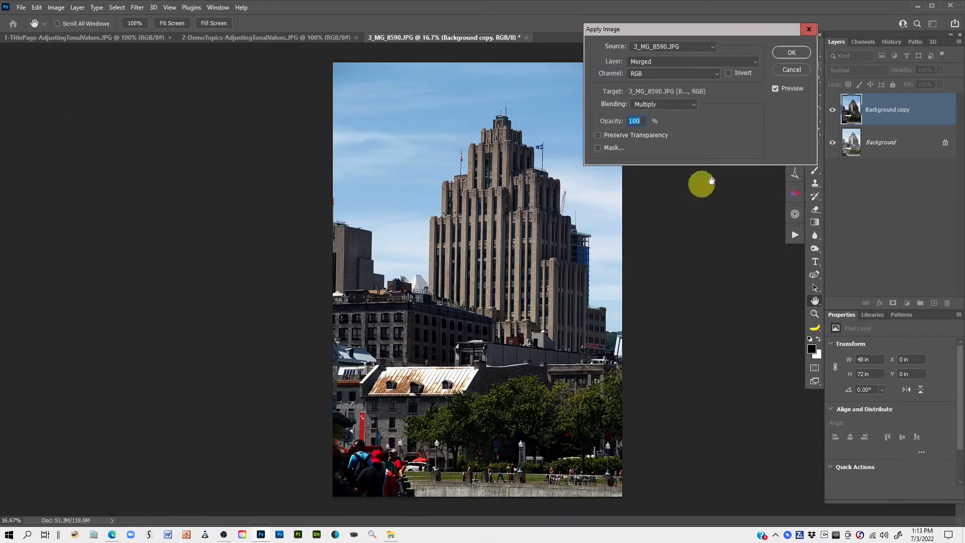
mouse_move(703, 28)
left_mouse_down()
mouse_move(688, 45)
mouse_move(696, 35)
left_mouse_up()
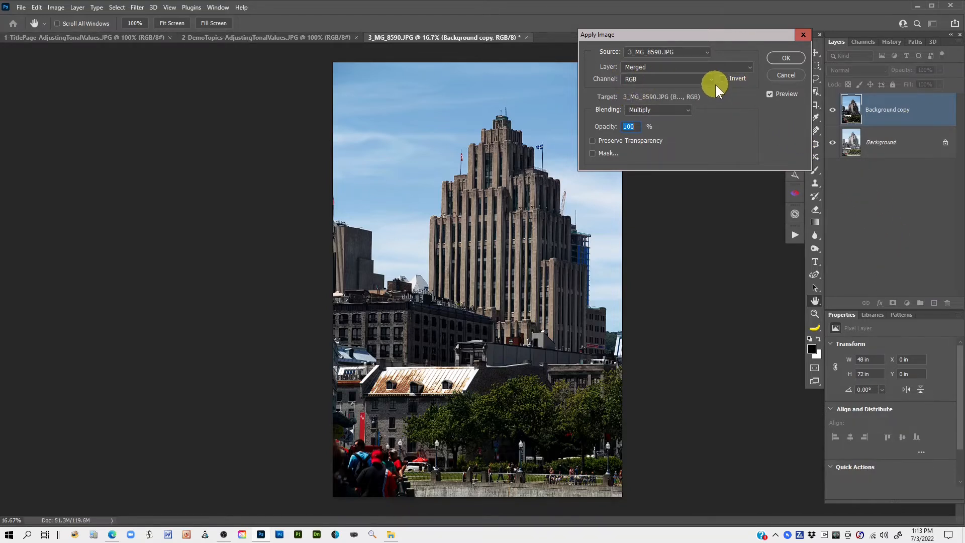
left_click(748, 67)
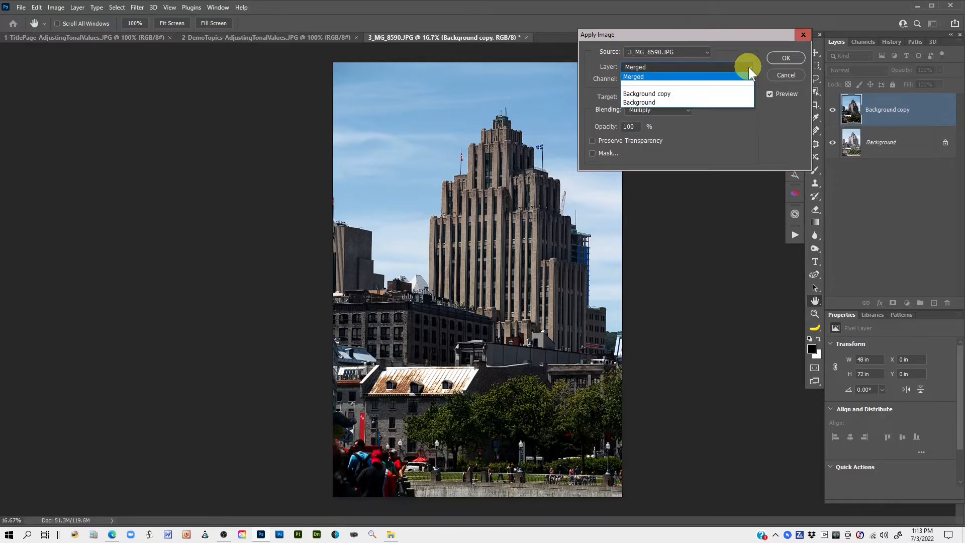
left_click(662, 95)
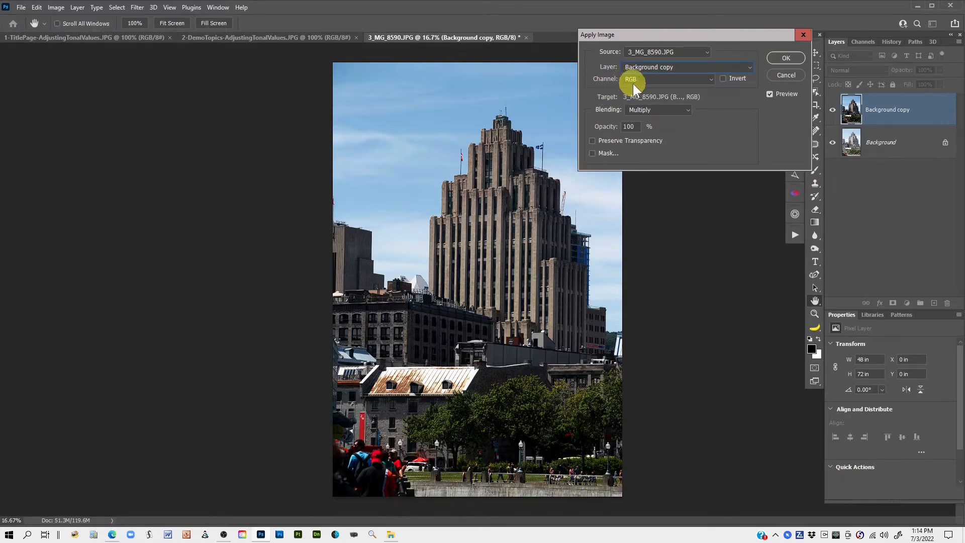
- Preview the Red, Green and Blue source channels in turn, finishing with the channel set to RGB
left_click(710, 81)
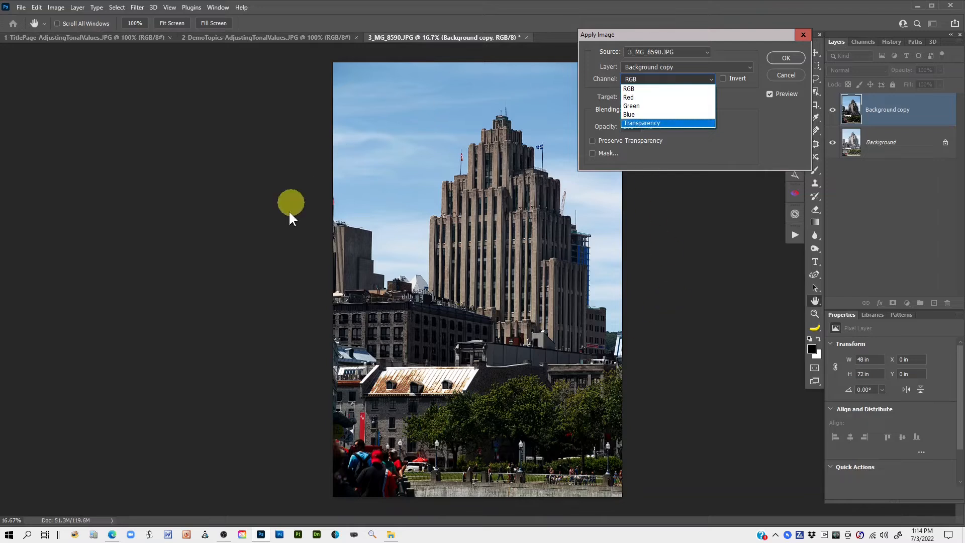
left_click(641, 98)
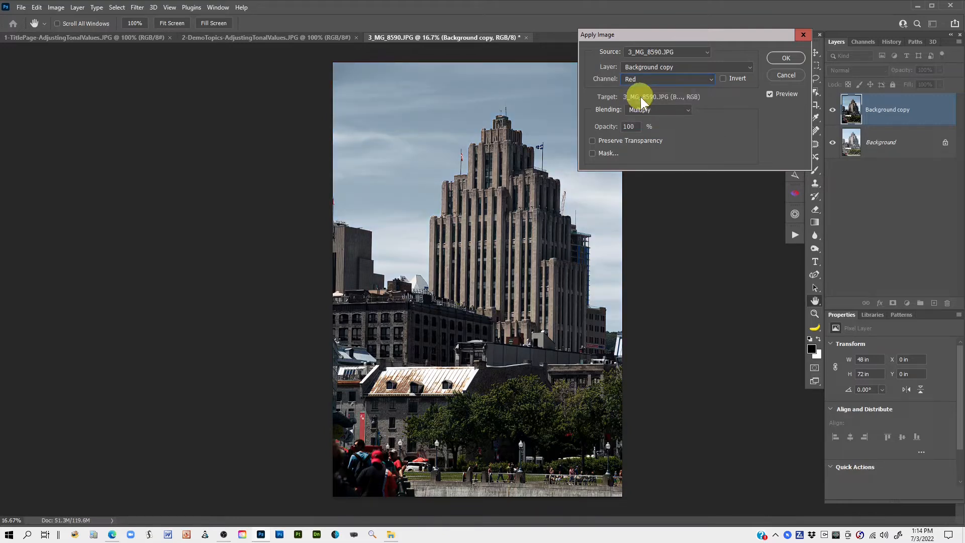
left_click(712, 77)
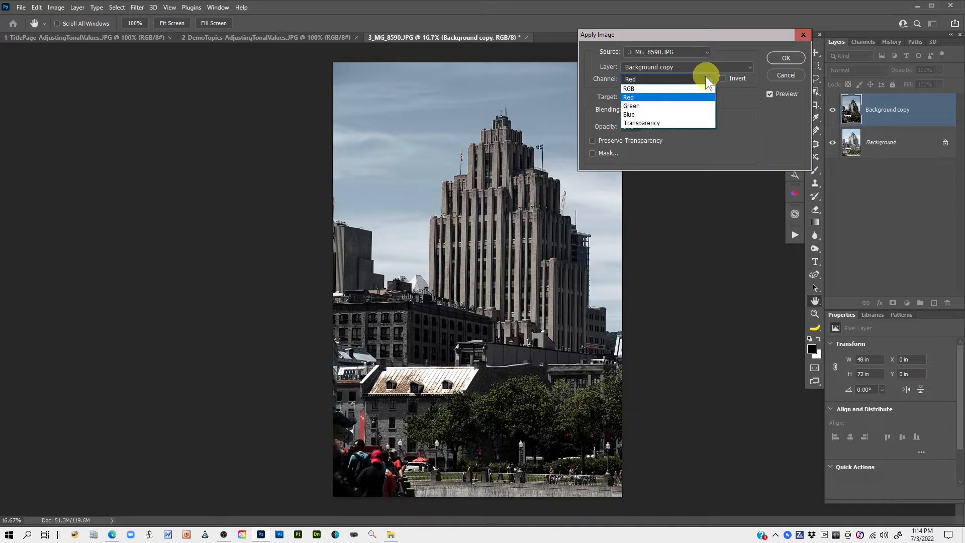
left_click(641, 105)
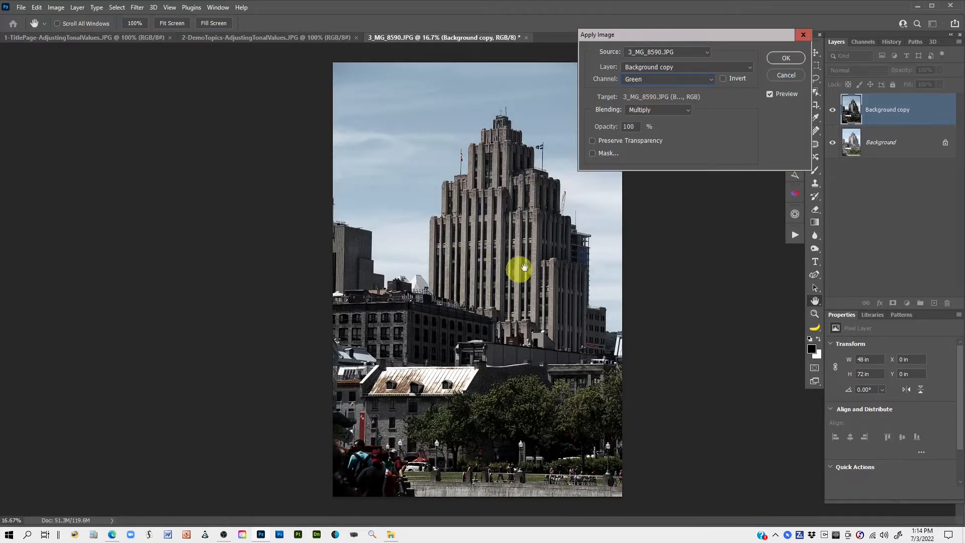
left_click(705, 79)
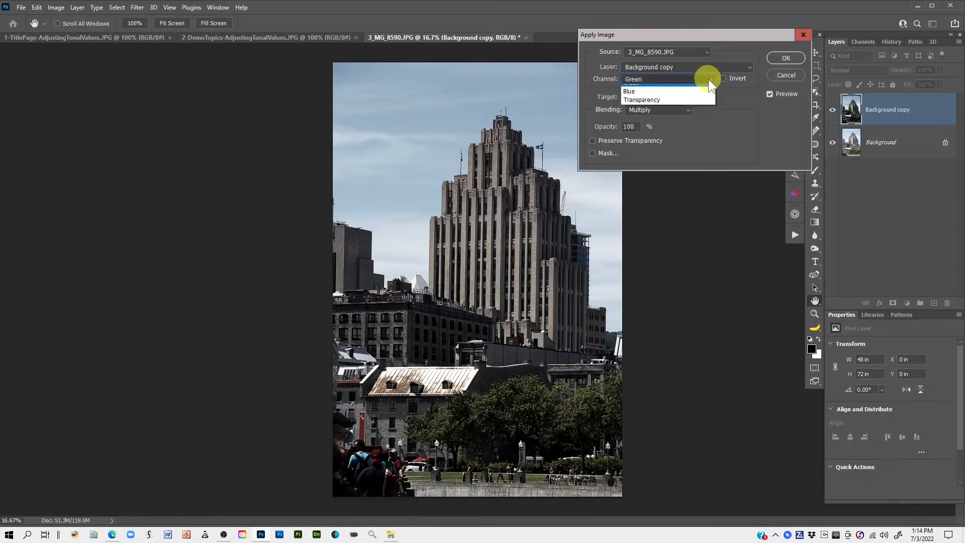
left_click(631, 115)
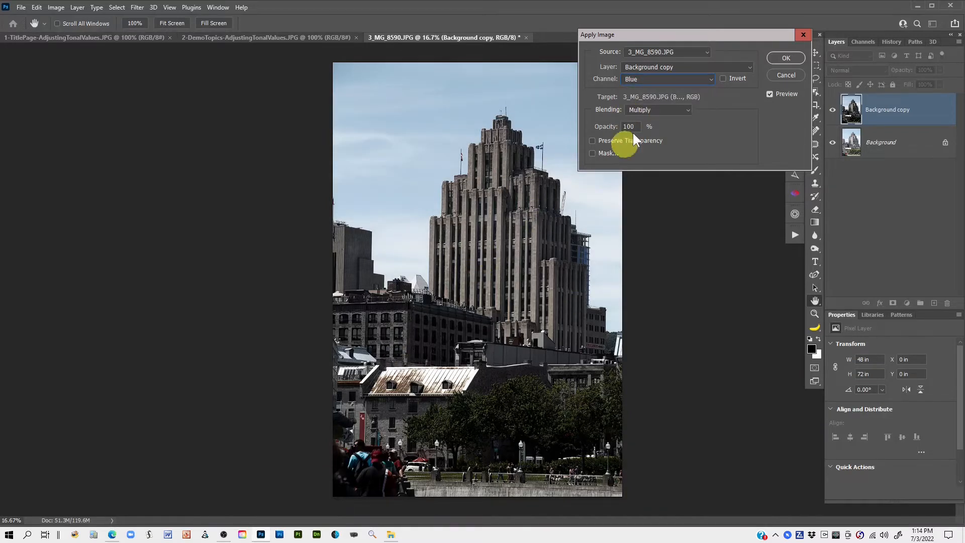
left_click(707, 78)
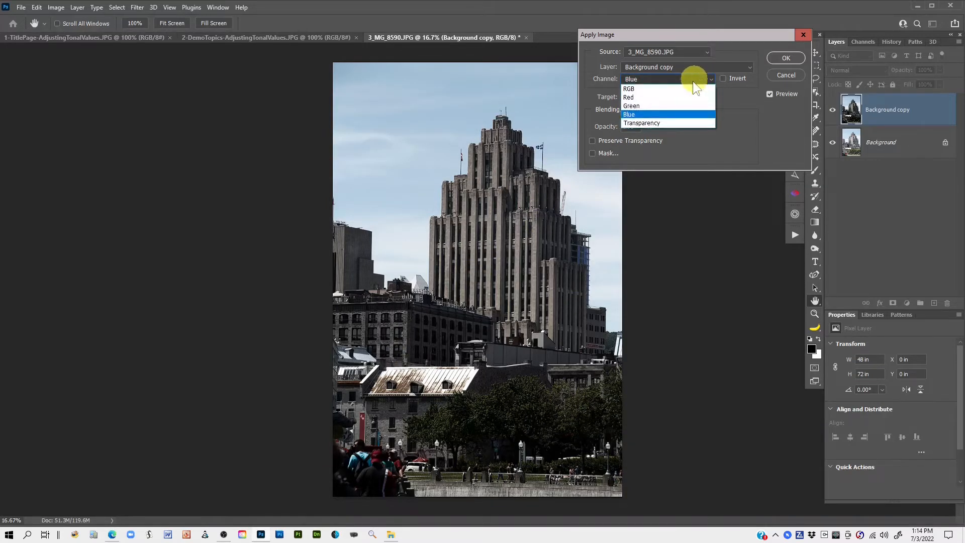
left_click(634, 90)
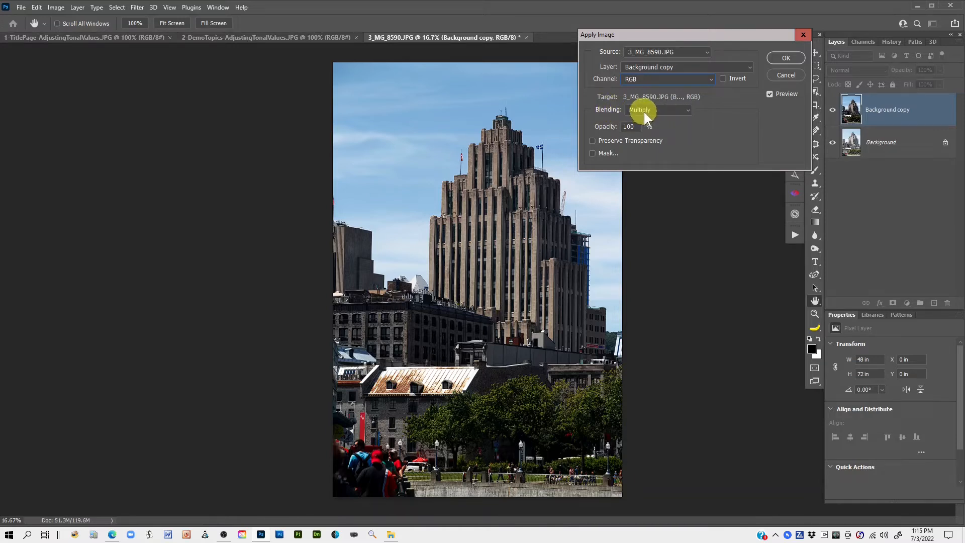
- Set the Apply Image blending to Add with 97% opacity and apply it to the duplicate layer
left_click(686, 112)
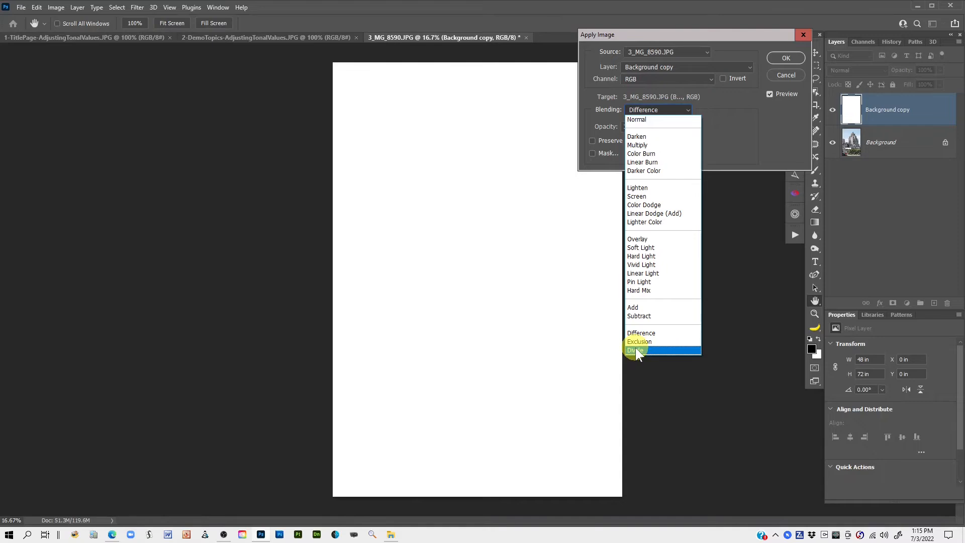
left_click(635, 308)
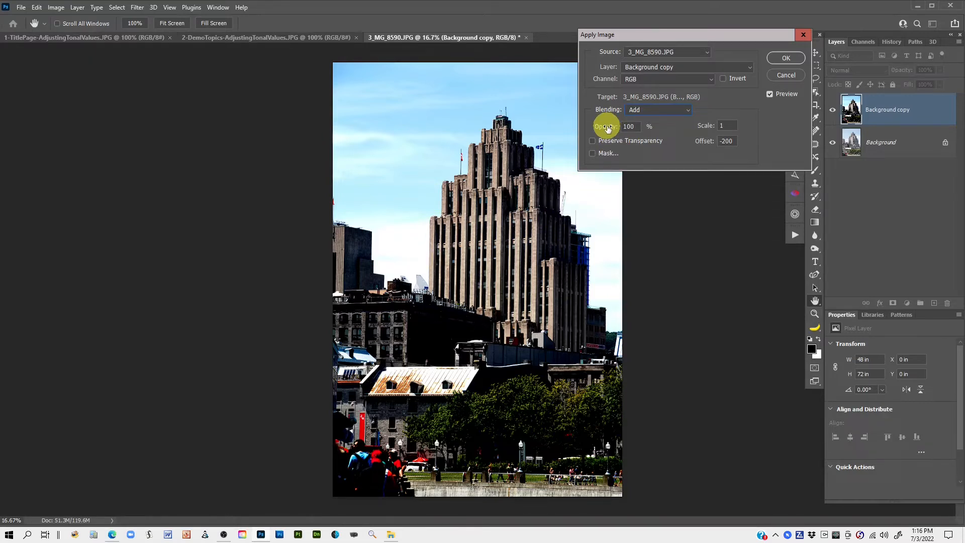
mouse_move(607, 129)
left_mouse_down()
mouse_move(581, 129)
mouse_move(610, 129)
left_mouse_up()
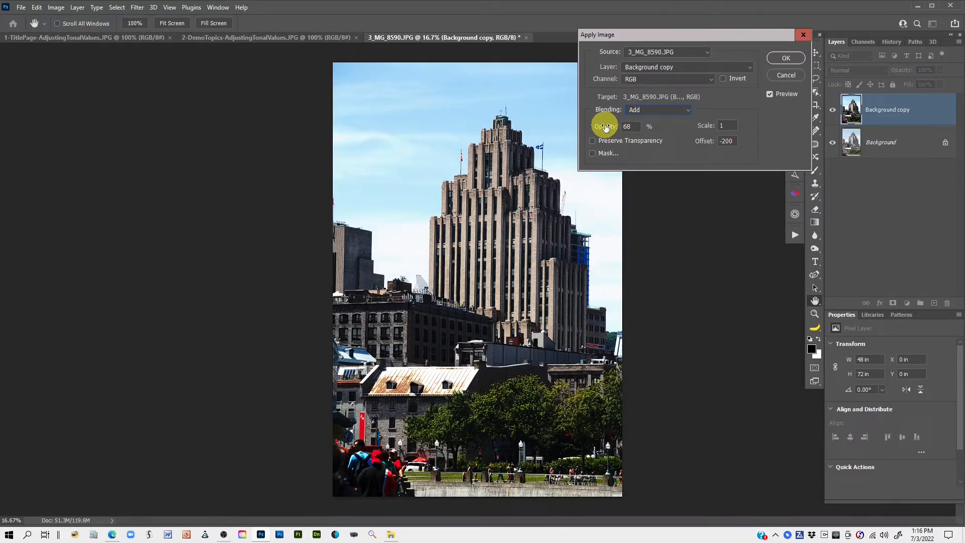
left_click_drag(609, 126, 656, 121)
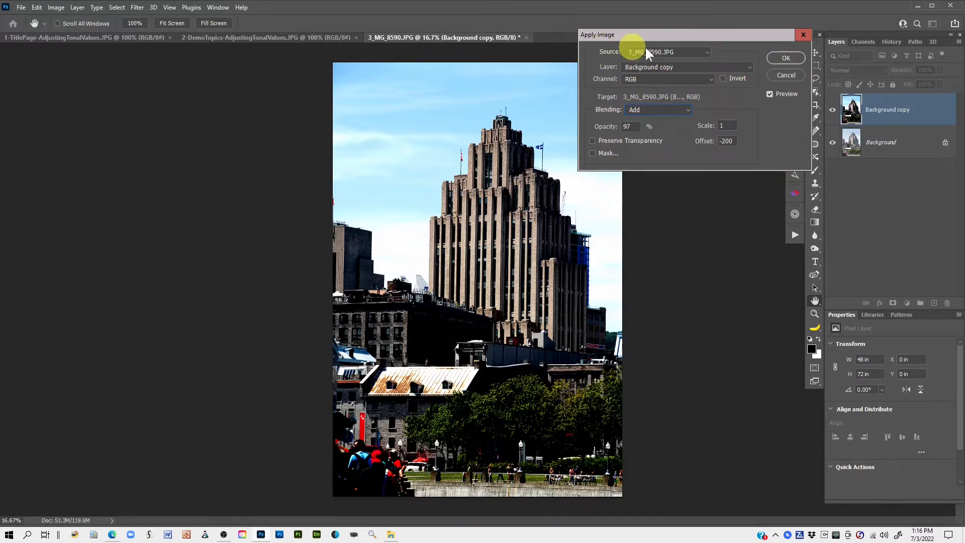
left_click(779, 57)
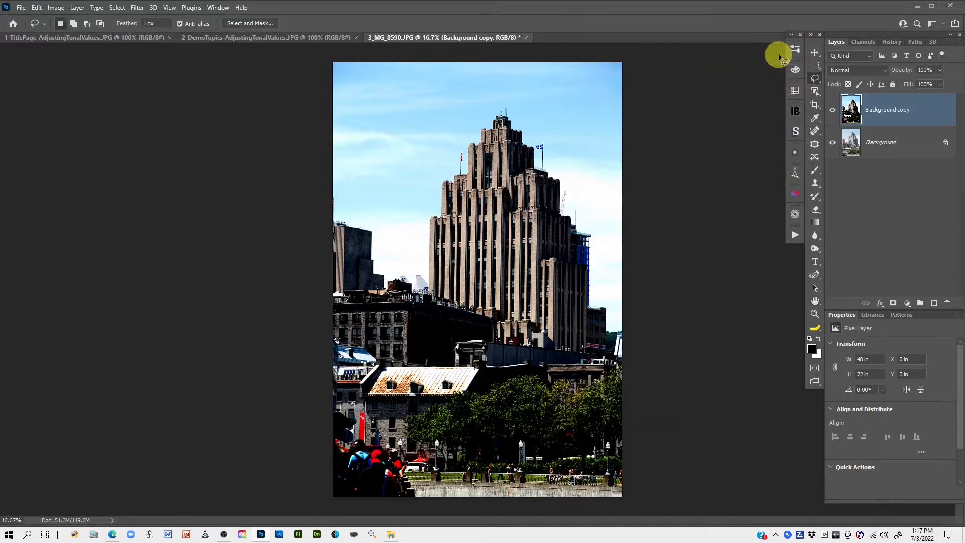
- Rename the Background copy layer as Apply Image
double_click(874, 109)
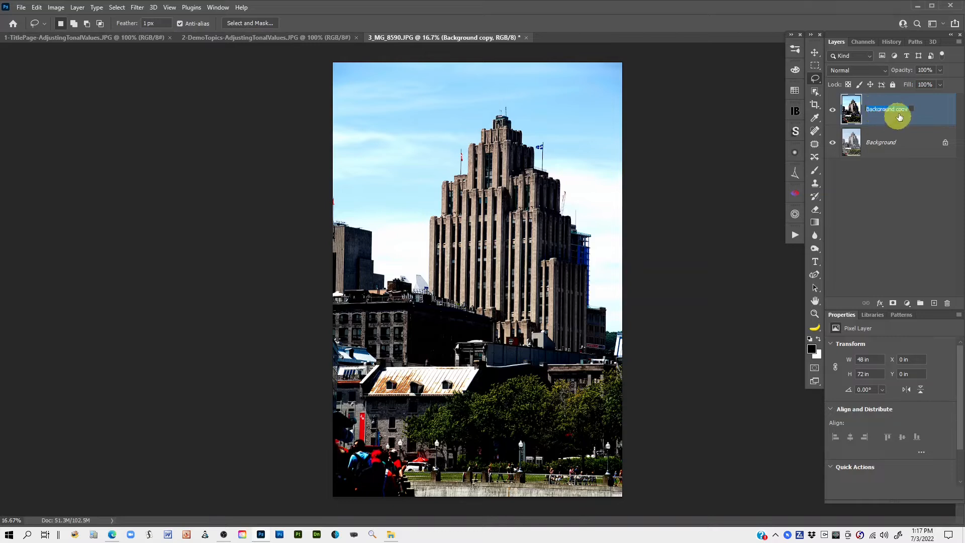
type("Apply")
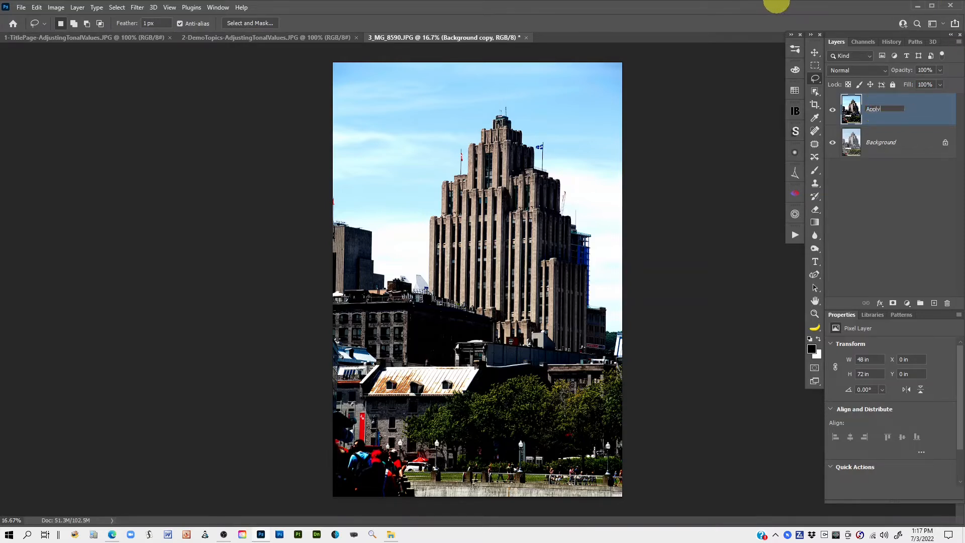
type(" Image")
left_click(924, 111)
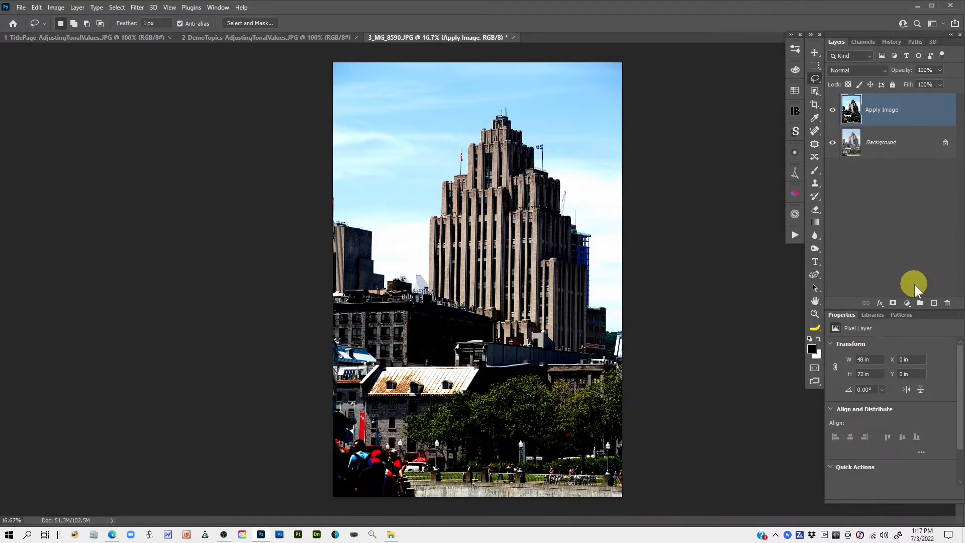
- Compare the original photo with the adjusted version by repeatedly toggling the Apply Image layer's visibility
left_click(832, 144, "alt")
left_click(832, 145, "alt")
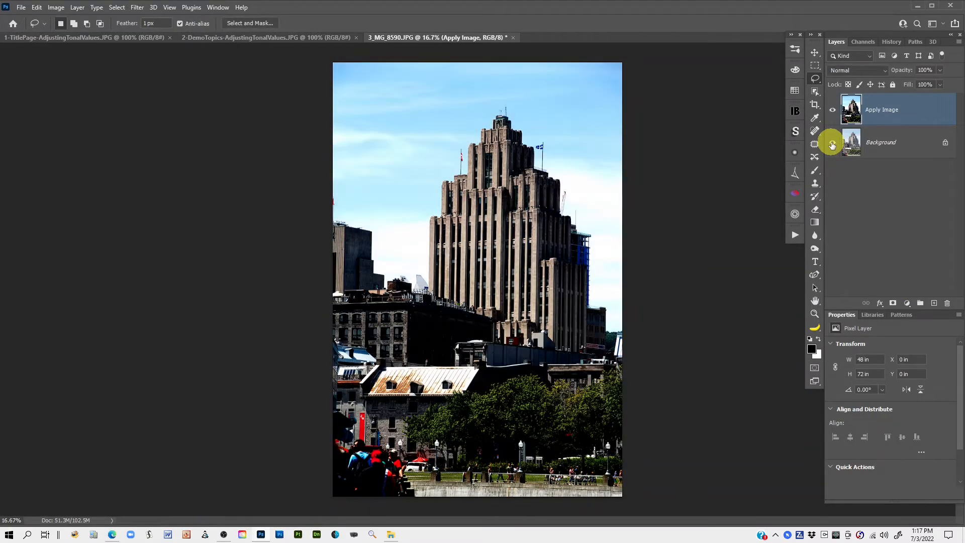
left_click(832, 144, "alt")
left_click(832, 144, "alt")
left_click(832, 144, "alt")
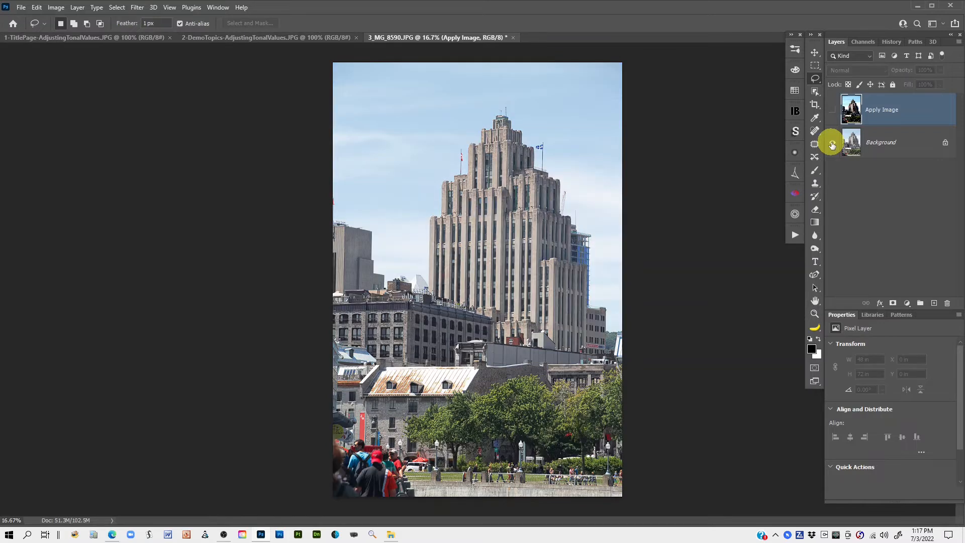
left_click(832, 145, "alt")
left_click(832, 145, "alt")
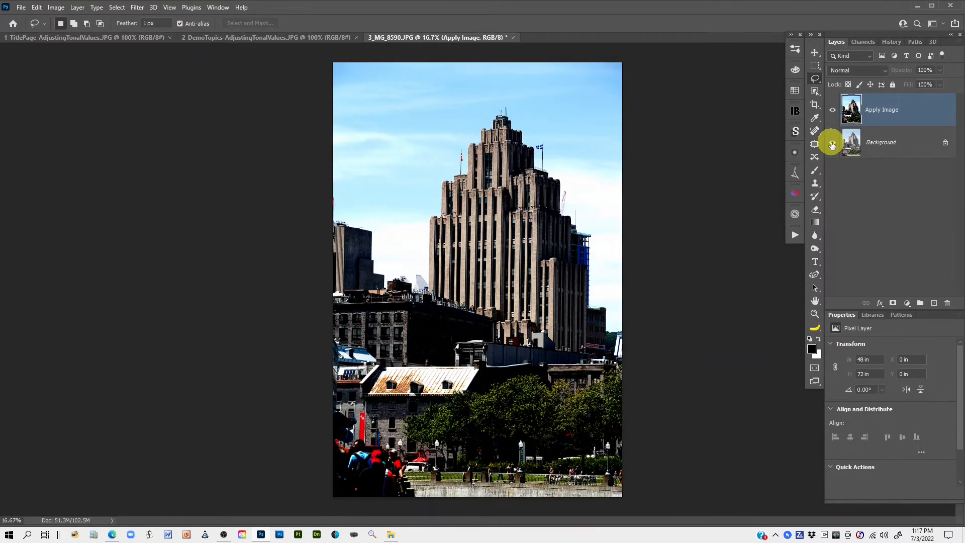
left_click(832, 145, "alt")
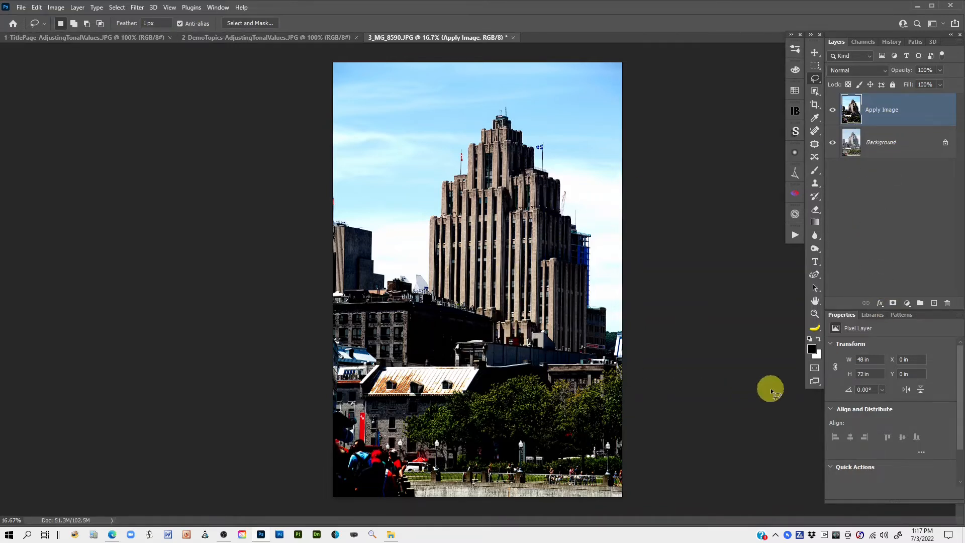
- Add a white layer mask to the Apply Image layer and make the mask the active target
left_click(892, 304)
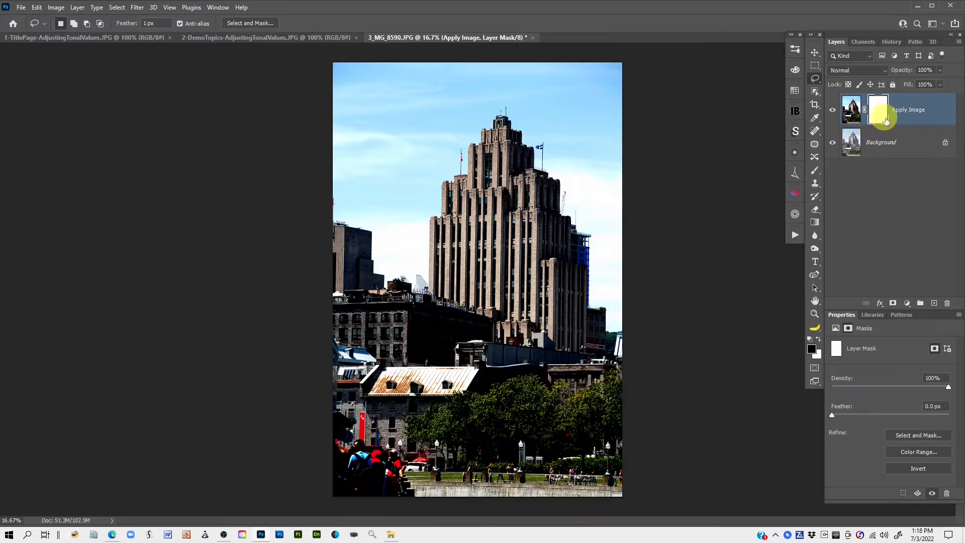
left_click(854, 107)
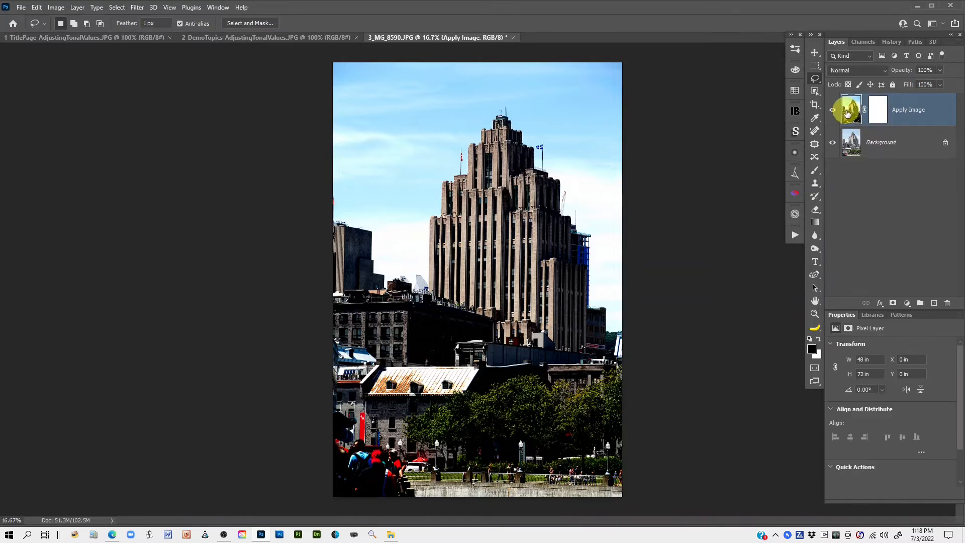
left_click(877, 113)
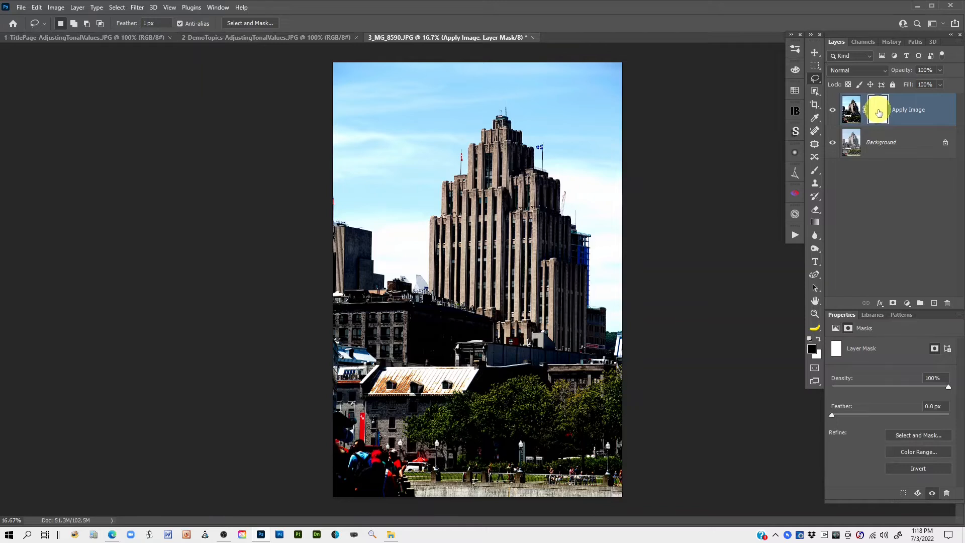
- Choose the Brush tool and set its opacity to 21%
left_click(814, 171)
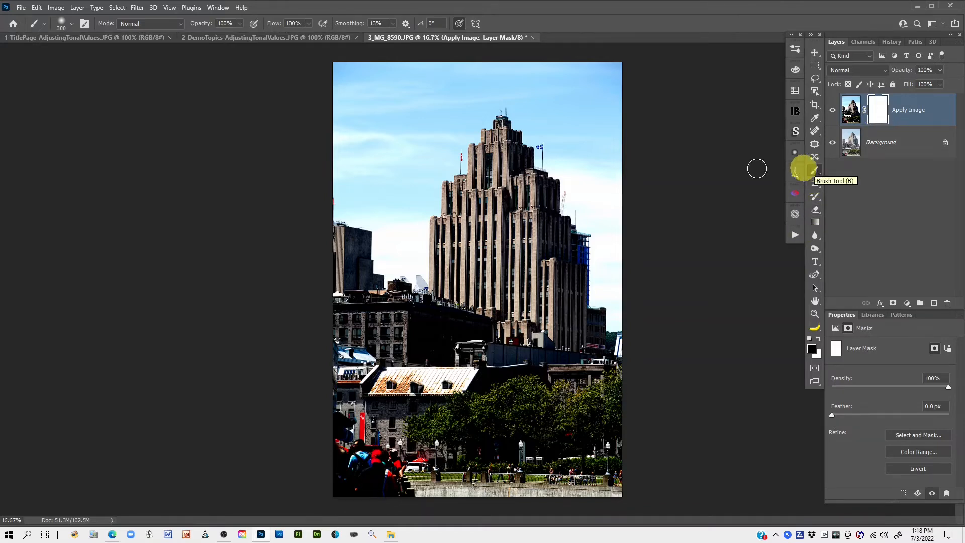
left_click(71, 23)
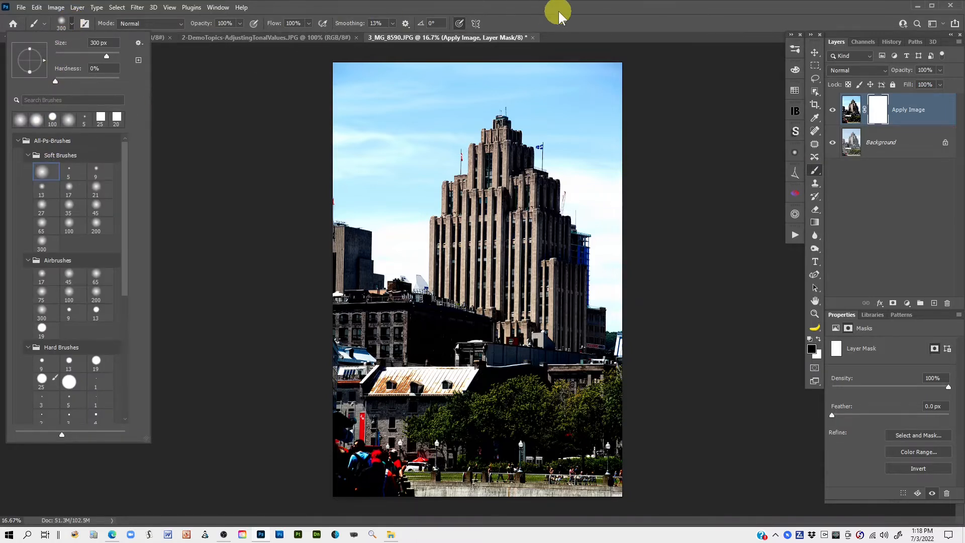
left_click_drag(555, 12, 550, 14)
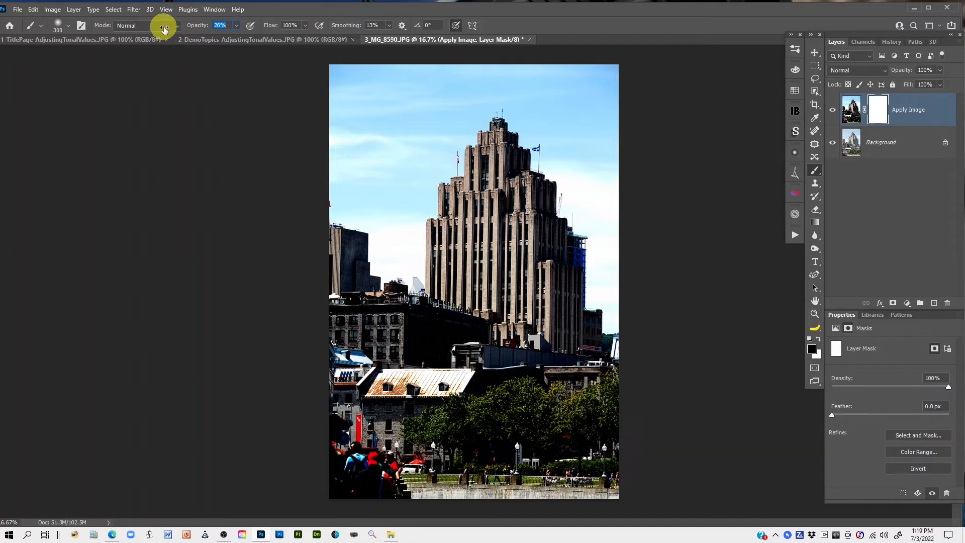
key("Return")
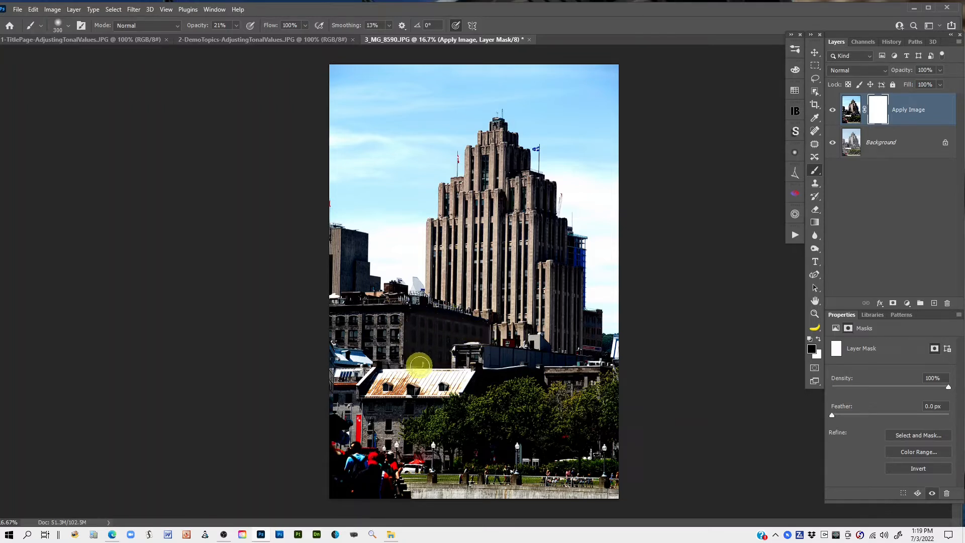
- Paint black on the Apply Image layer's mask over the dark low buildings and the tower to lighten their shadows
mouse_move(440, 337)
left_mouse_down()
mouse_move(422, 353)
mouse_move(385, 327)
mouse_move(348, 324)
mouse_move(381, 346)
mouse_move(370, 329)
left_mouse_up()
mouse_move(354, 280)
left_mouse_down()
mouse_move(352, 243)
mouse_move(353, 278)
mouse_move(351, 260)
left_mouse_up()
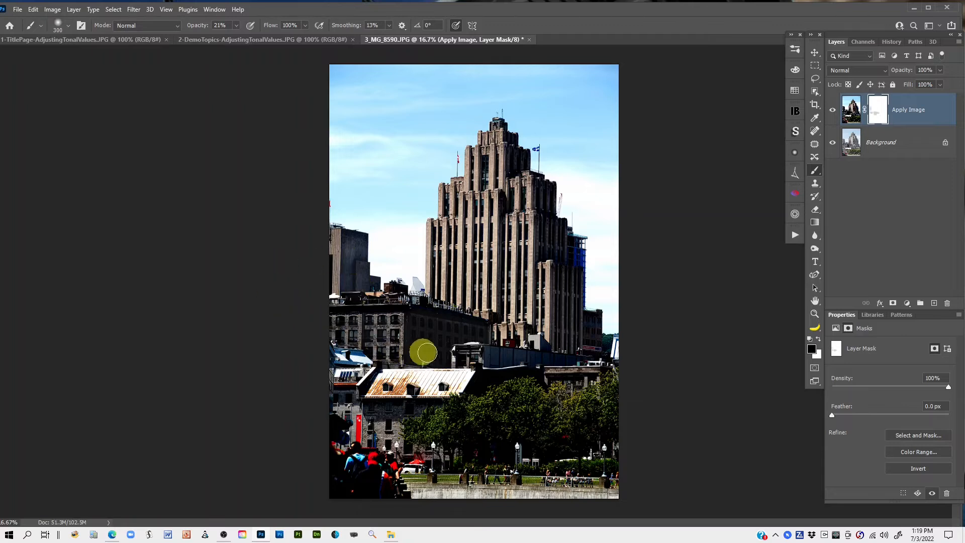
mouse_move(430, 327)
left_mouse_down()
mouse_move(479, 337)
mouse_move(442, 331)
mouse_move(415, 345)
mouse_move(446, 352)
mouse_move(419, 358)
mouse_move(508, 368)
mouse_move(495, 356)
mouse_move(572, 359)
left_mouse_up()
mouse_move(559, 249)
left_mouse_down()
mouse_move(542, 188)
mouse_move(547, 251)
mouse_move(554, 233)
mouse_move(554, 257)
mouse_move(569, 262)
mouse_move(553, 252)
mouse_move(504, 140)
mouse_move(518, 164)
mouse_move(515, 186)
mouse_move(530, 199)
mouse_move(536, 188)
mouse_move(531, 216)
mouse_move(548, 263)
mouse_move(559, 243)
mouse_move(578, 355)
mouse_move(591, 347)
mouse_move(585, 317)
mouse_move(519, 369)
mouse_move(477, 384)
mouse_move(532, 380)
mouse_move(380, 408)
mouse_move(446, 415)
mouse_move(314, 399)
mouse_move(336, 407)
mouse_move(319, 448)
mouse_move(403, 422)
mouse_move(370, 431)
mouse_move(381, 394)
mouse_move(394, 402)
mouse_move(383, 347)
mouse_move(367, 317)
mouse_move(366, 338)
mouse_move(349, 315)
mouse_move(351, 303)
mouse_move(375, 297)
mouse_move(353, 302)
mouse_move(487, 429)
mouse_move(471, 421)
mouse_move(510, 399)
mouse_move(549, 413)
mouse_move(609, 398)
mouse_move(479, 429)
mouse_move(487, 457)
mouse_move(508, 456)
mouse_move(495, 448)
mouse_move(588, 449)
mouse_move(644, 424)
mouse_move(780, 151)
left_mouse_up()
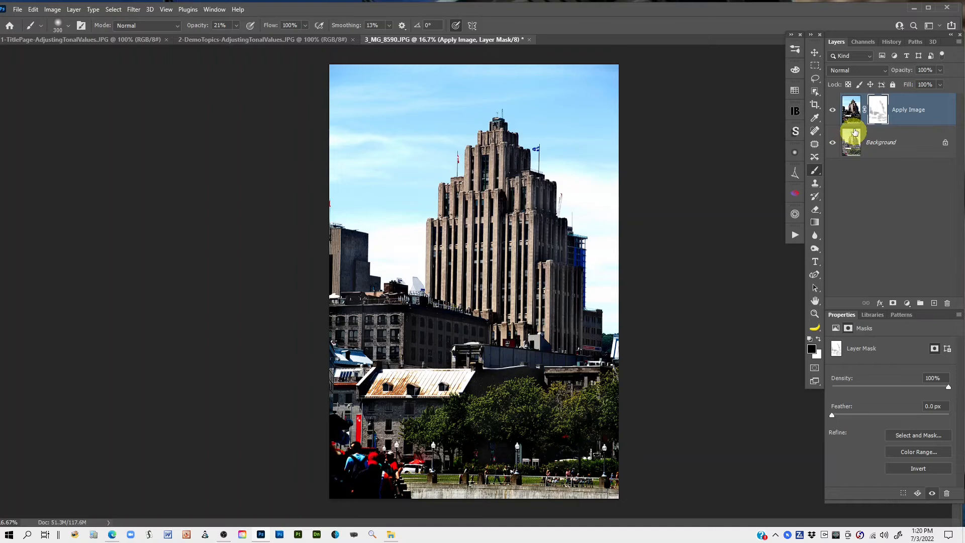
- Inspect the painted strokes on the Apply Image layer's mask by viewing it alone, and switch to the Lasso tool
left_click(878, 112, "alt")
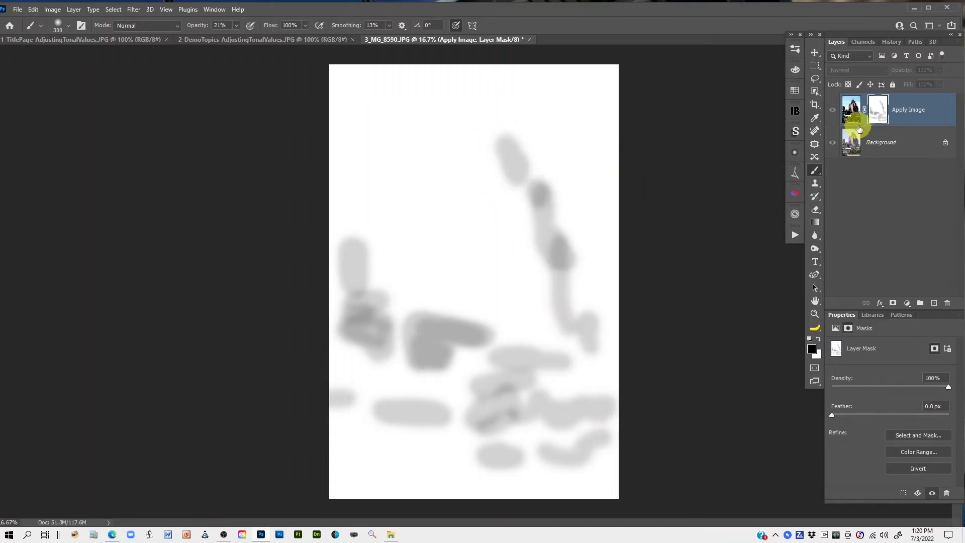
left_click(877, 110, "alt")
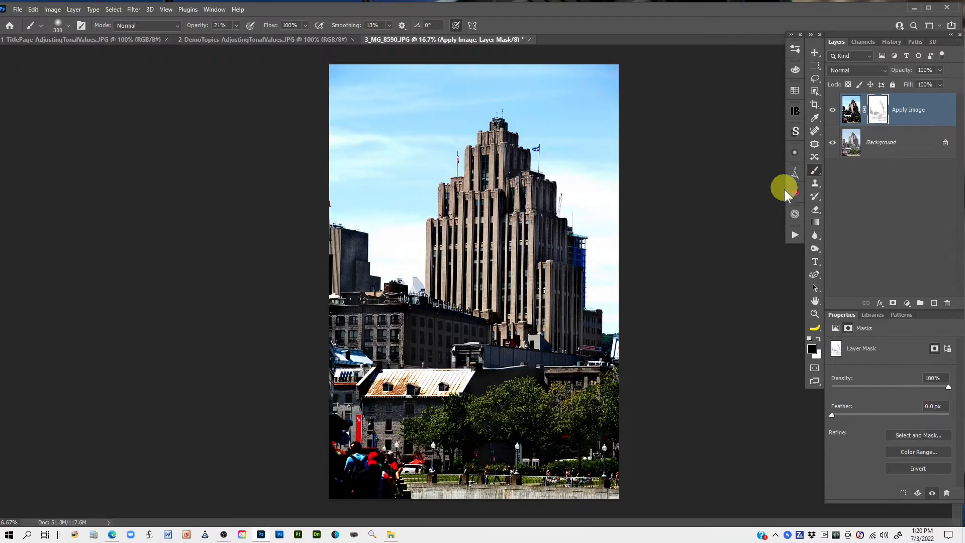
left_click(812, 79)
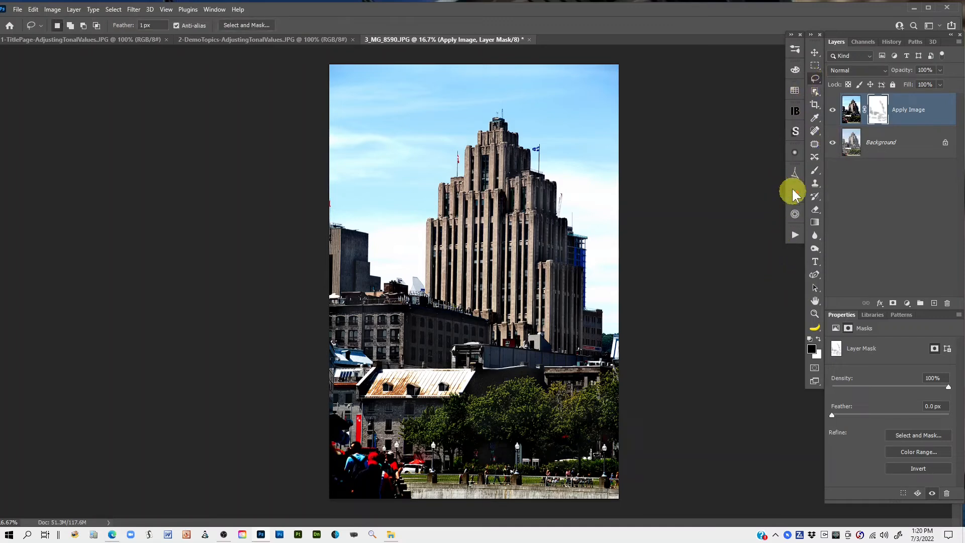
- Compare the original photo with the masked adjustment by repeatedly isolating the Background layer and restoring the Apply Image layer
left_click(832, 145, "alt")
left_click(832, 144, "alt")
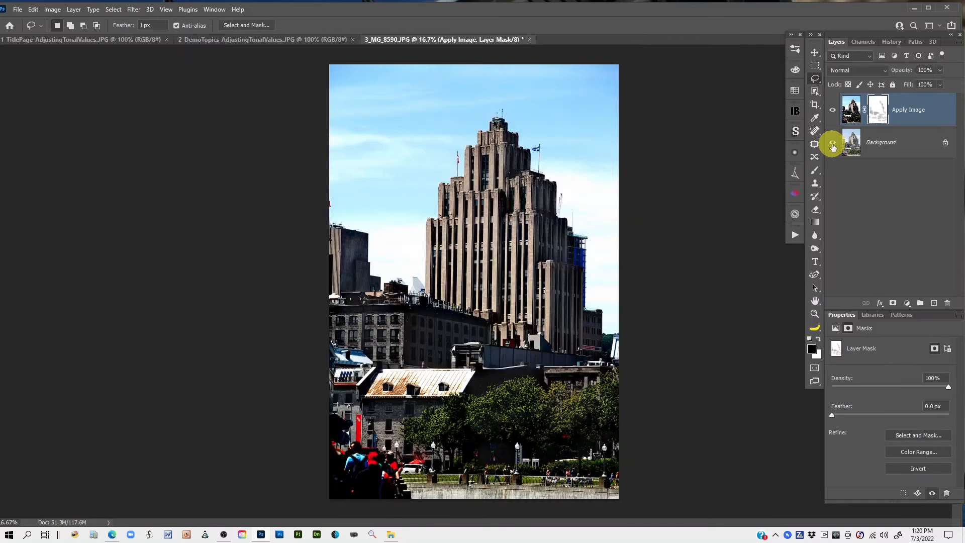
left_click(832, 144, "alt")
left_click(833, 145, "alt")
left_click(832, 145, "alt")
left_click(833, 145, "alt")
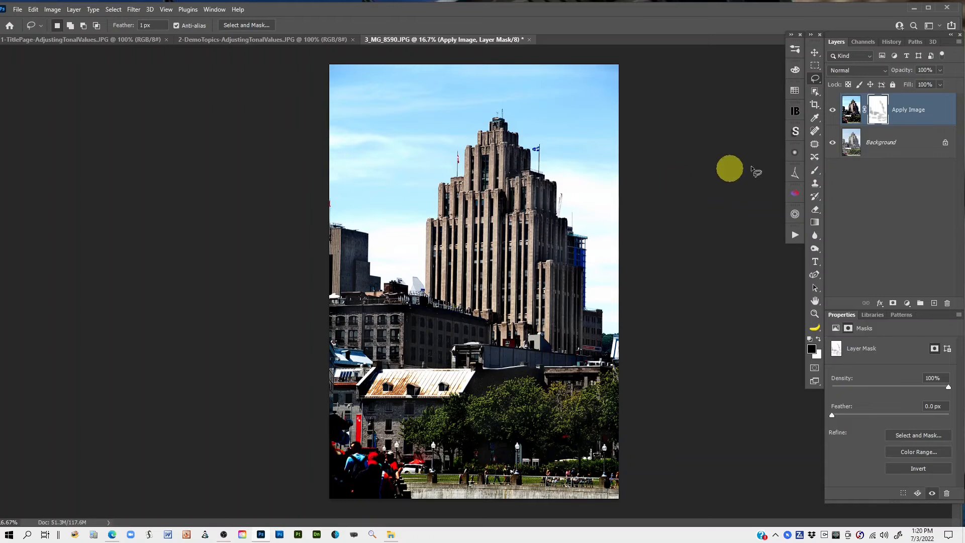
- Reset the Brush tool's opacity to 100% and switch back to the Lasso tool
left_click(815, 172)
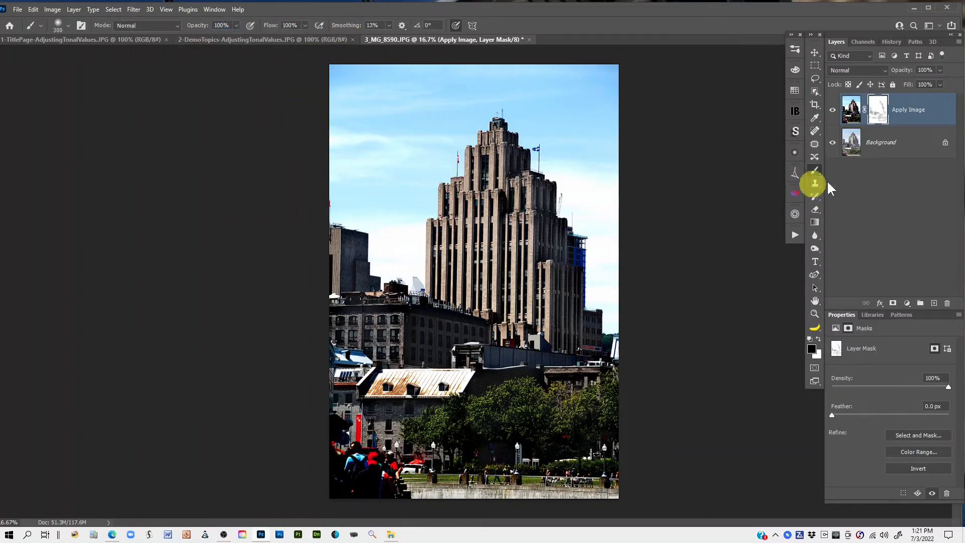
left_click(815, 80)
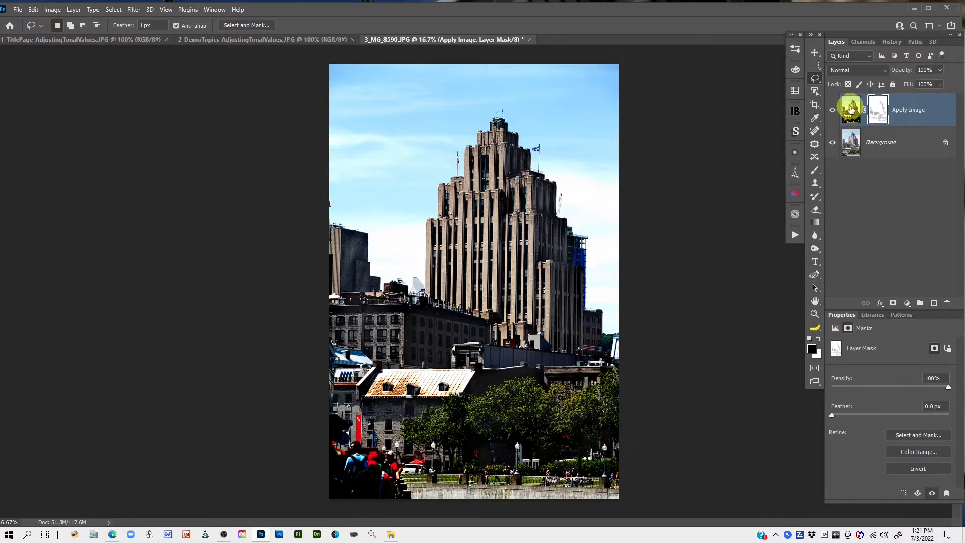
- Stamp all visible layers into a new layer above Apply Image and compare the result with the original Background
left_click(934, 303)
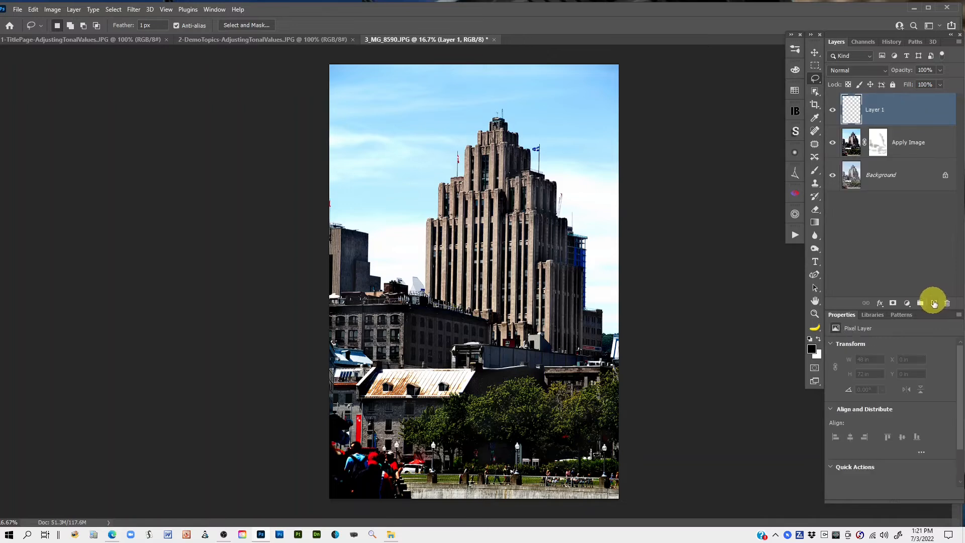
key("ctrl+alt+shift+e")
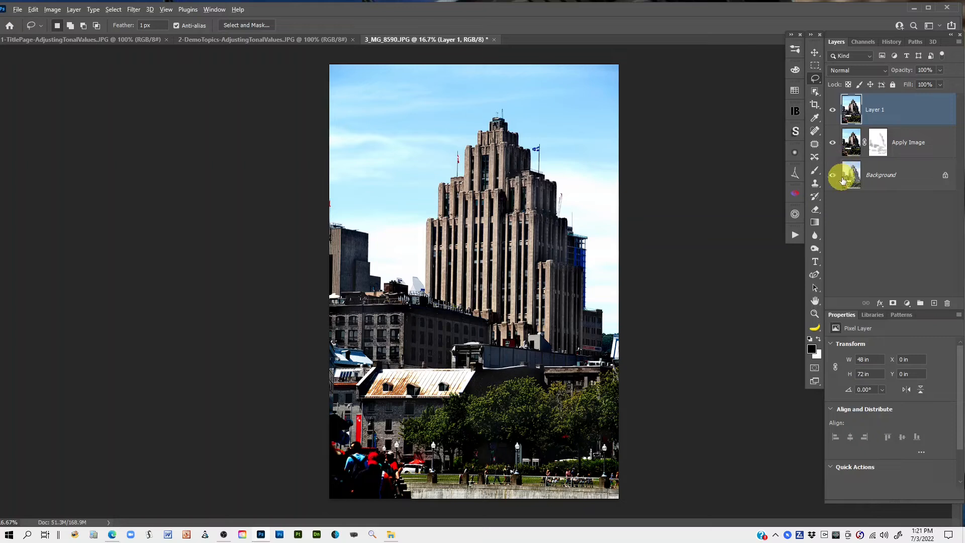
left_click(832, 176, "alt")
left_click(832, 177, "alt")
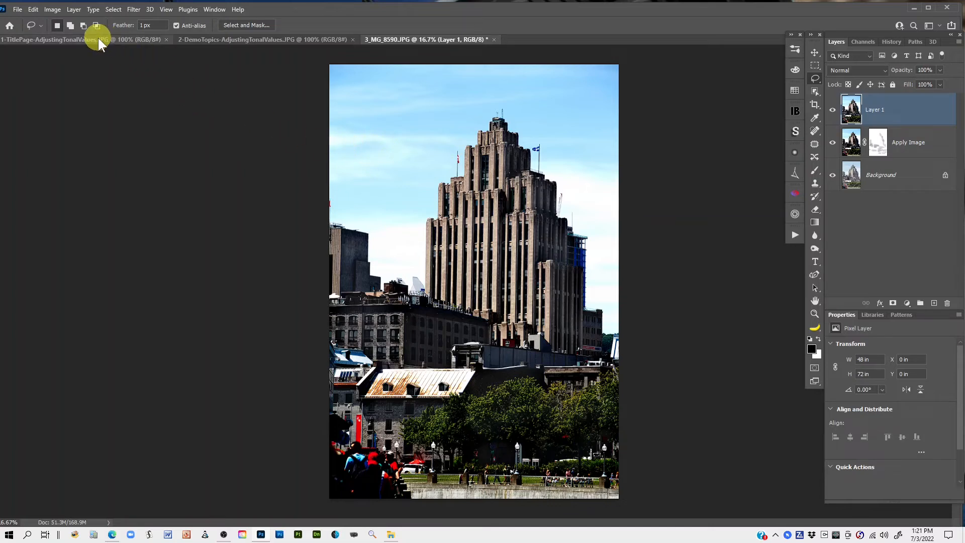
- Mask Layer 1 with an automatic sky selection and view the mask on its own to check it
left_click(114, 10)
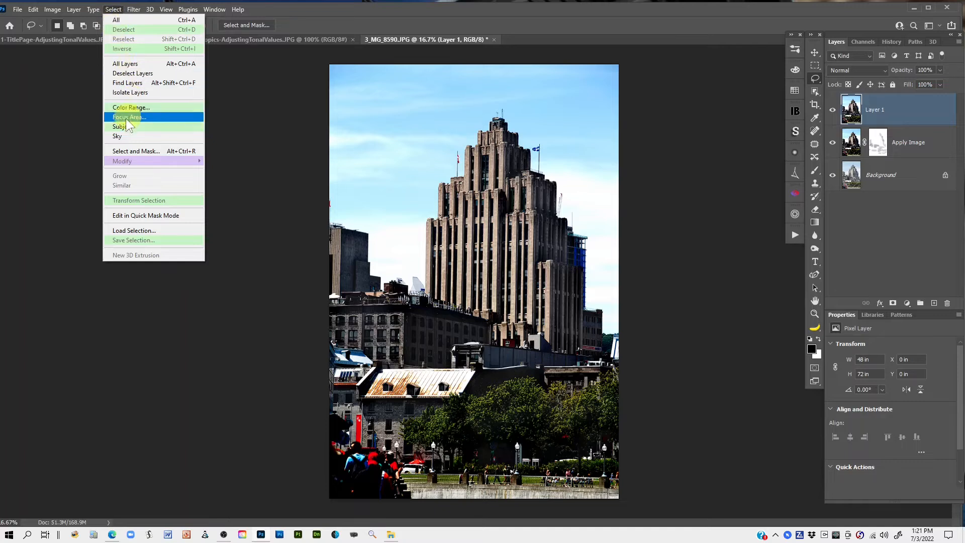
left_click(119, 137)
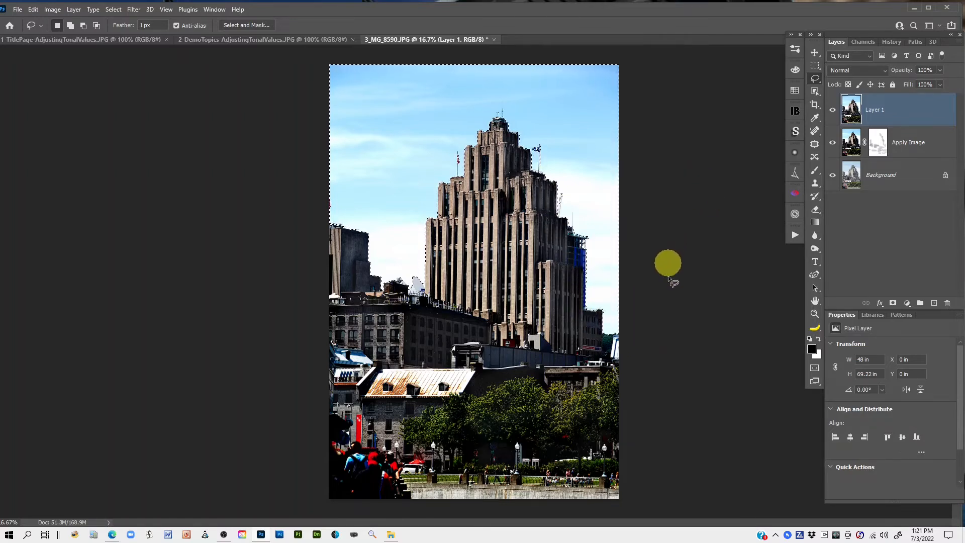
left_click(892, 304)
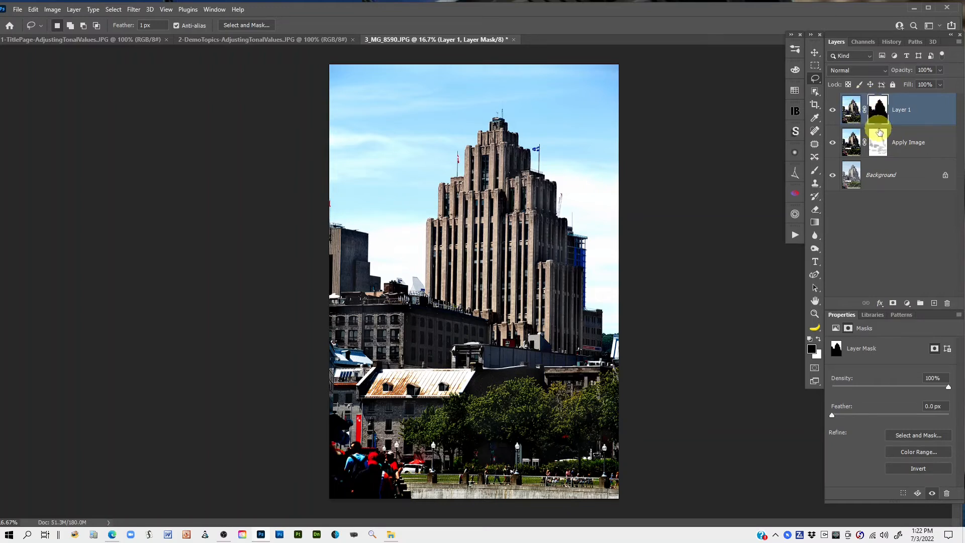
left_click(878, 111, "alt")
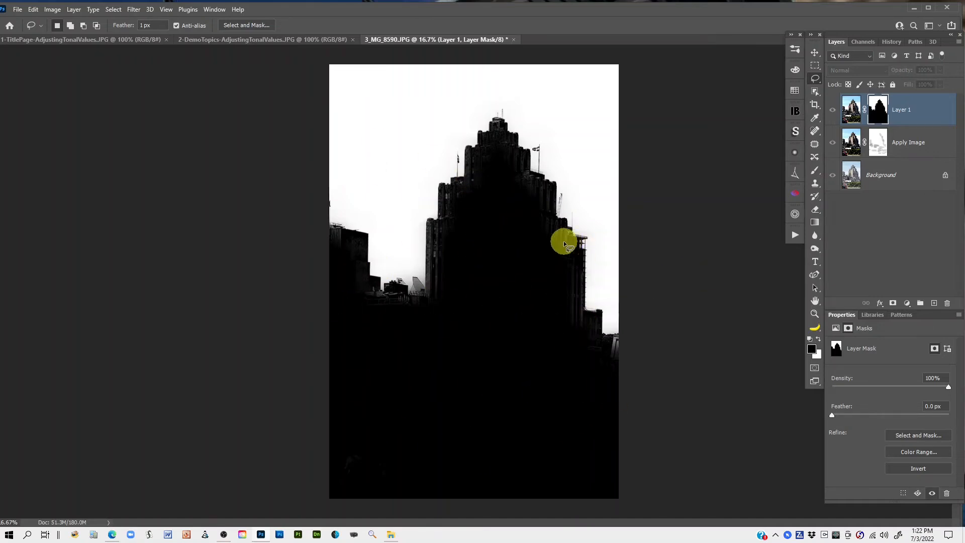
left_click(878, 113, "alt")
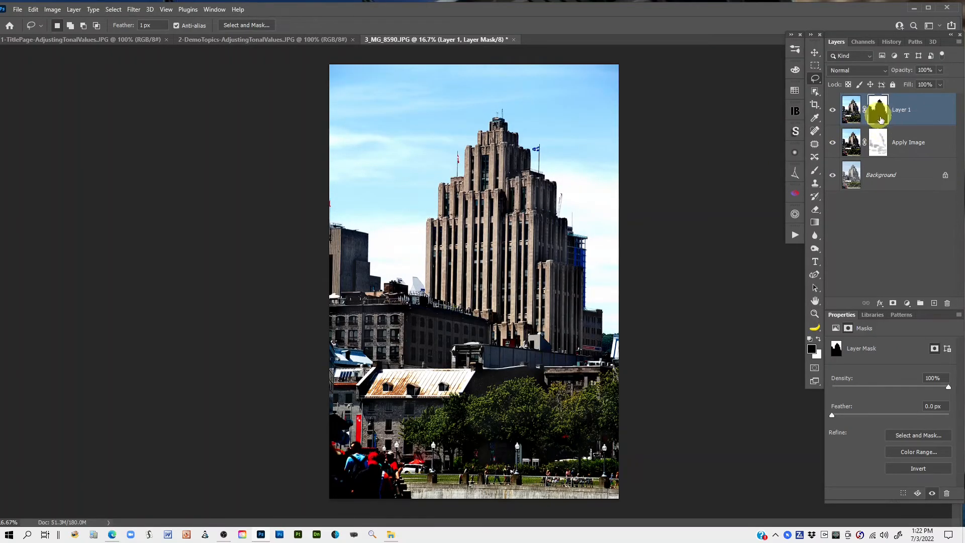
- Start Apply Image on Layer 1's image rather than its mask, with Layer 1 as the source layer
left_click(850, 114)
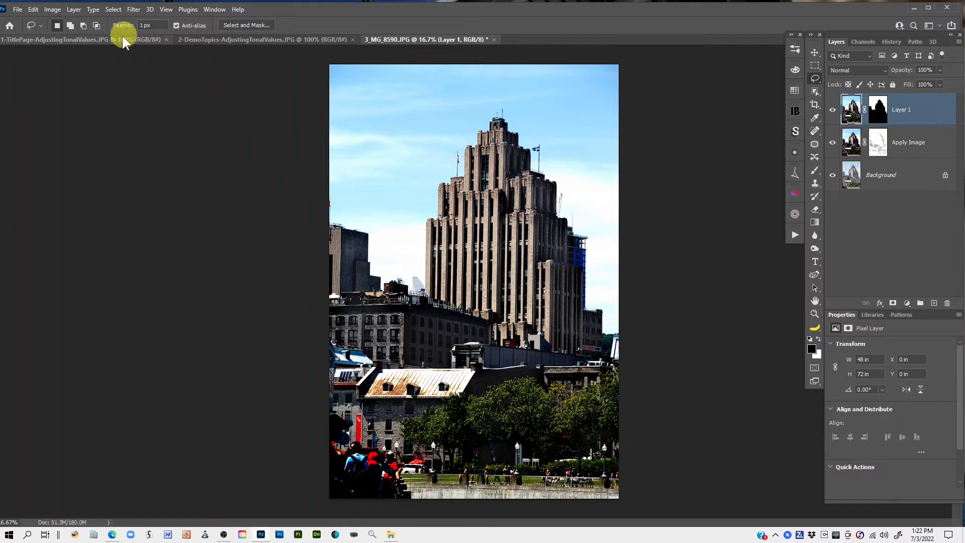
left_click(48, 9)
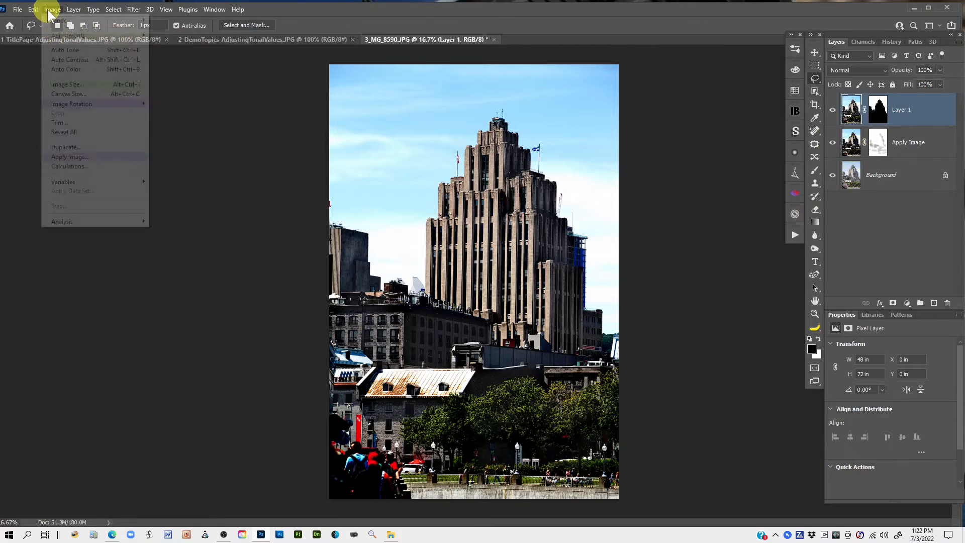
left_click(68, 158)
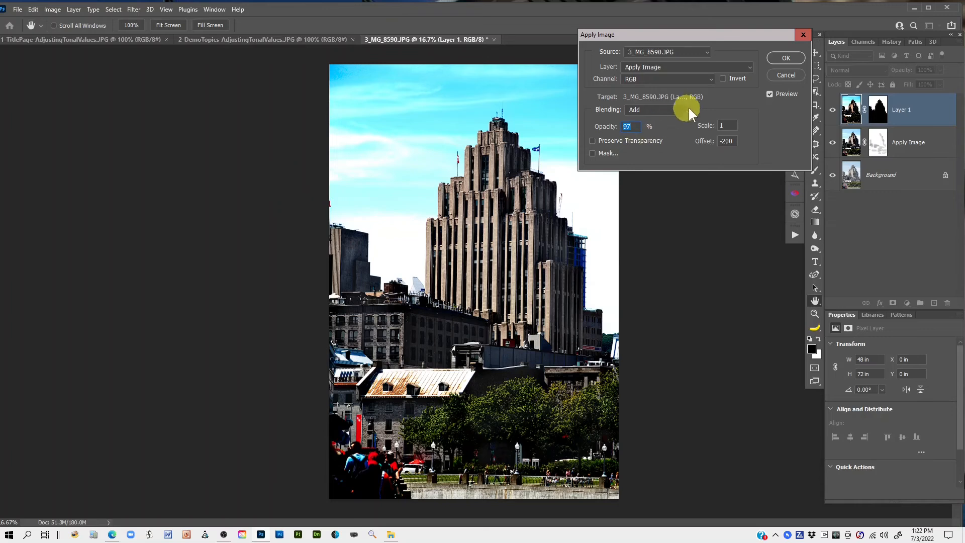
left_click(746, 64)
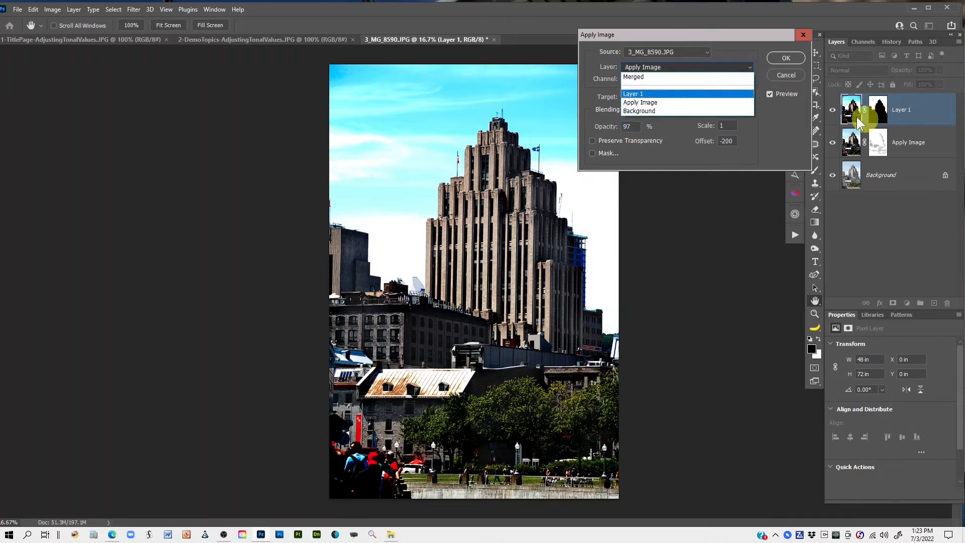
left_click(638, 93)
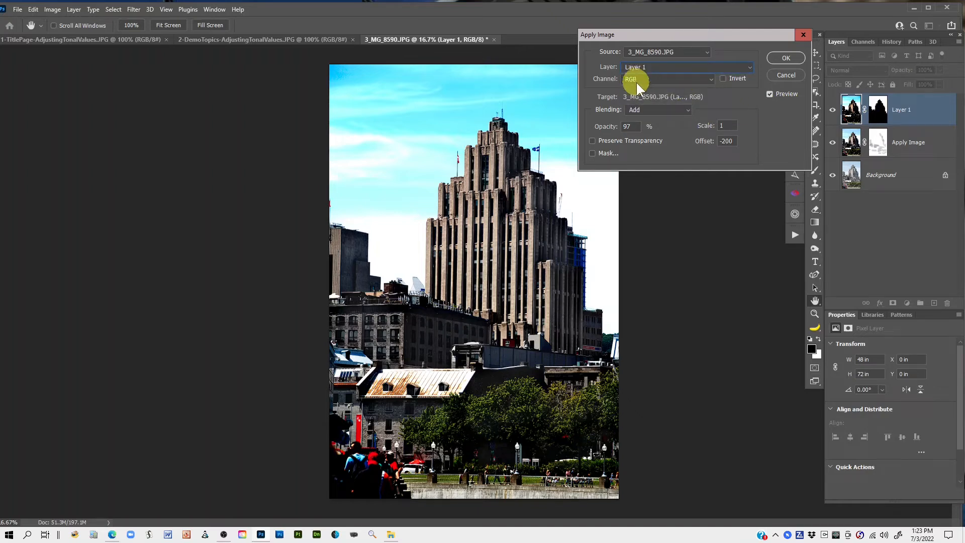
- Try the Multiply and Overlay blending modes in Apply Image with the RGB channel on the sky
left_click(686, 106)
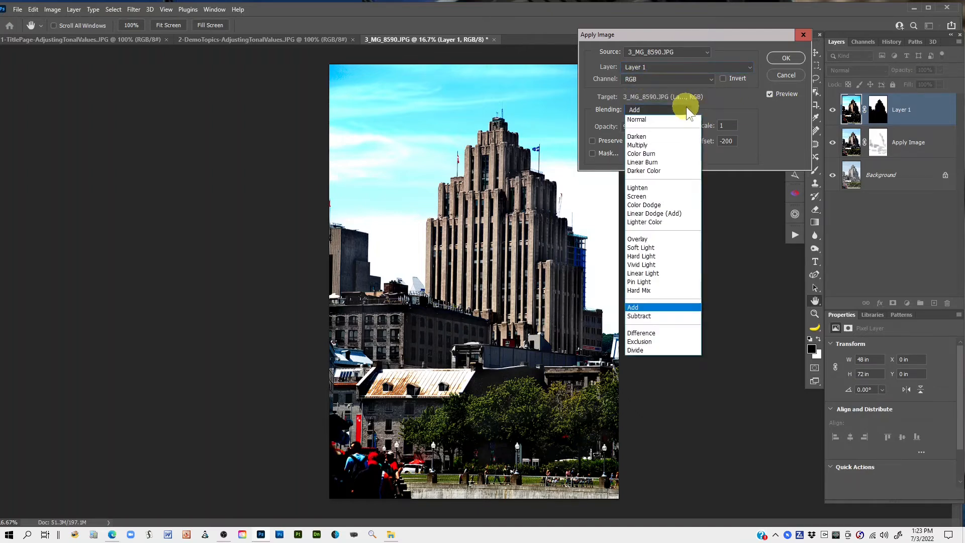
left_click(646, 144)
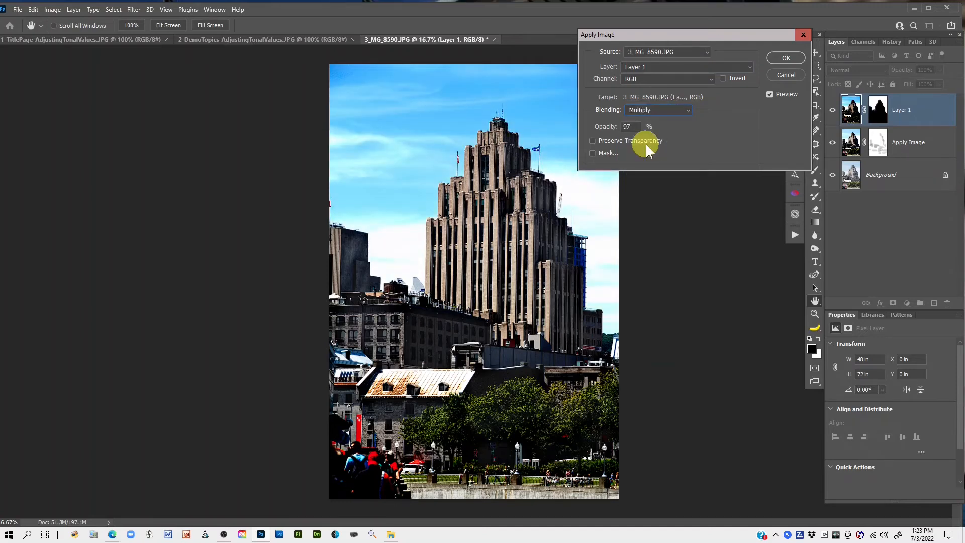
left_click(685, 110)
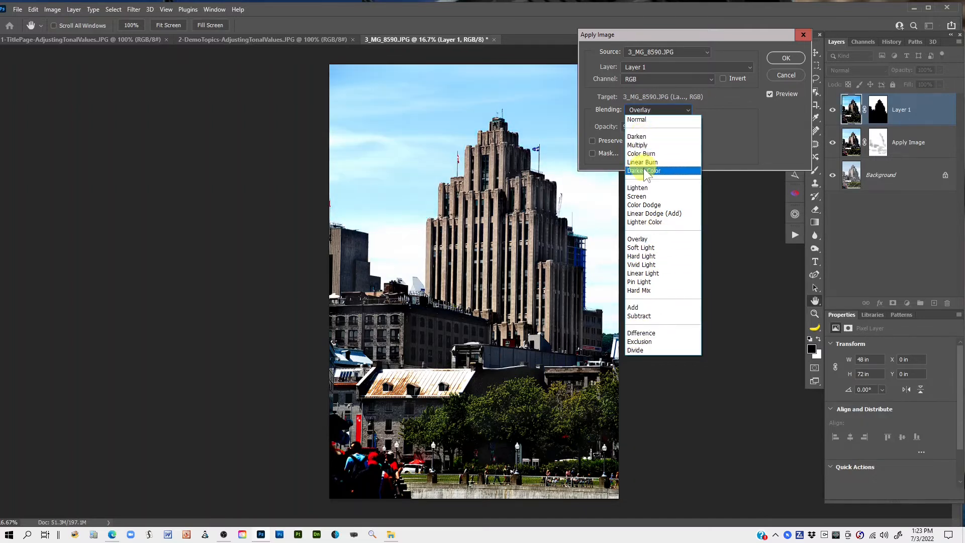
left_click(636, 145)
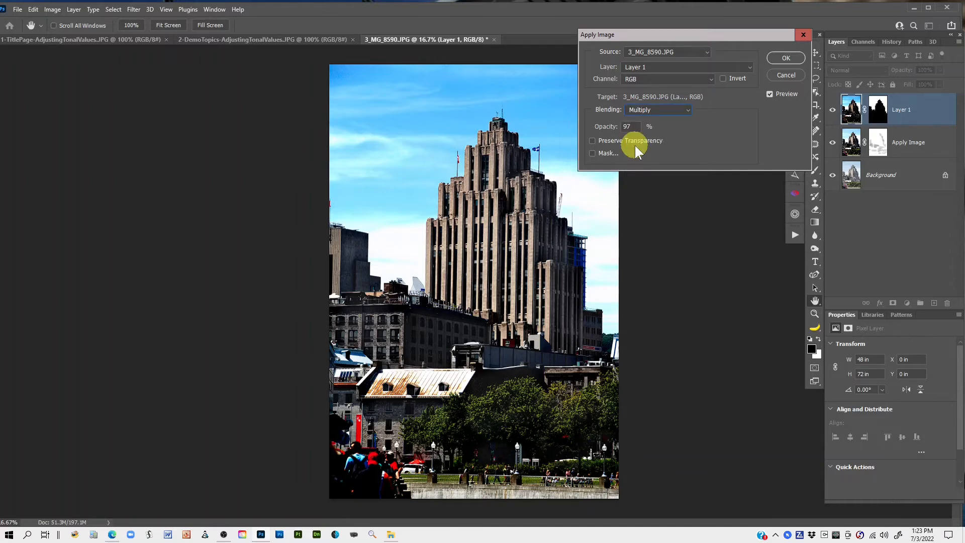
left_click(688, 109)
left_click(684, 110)
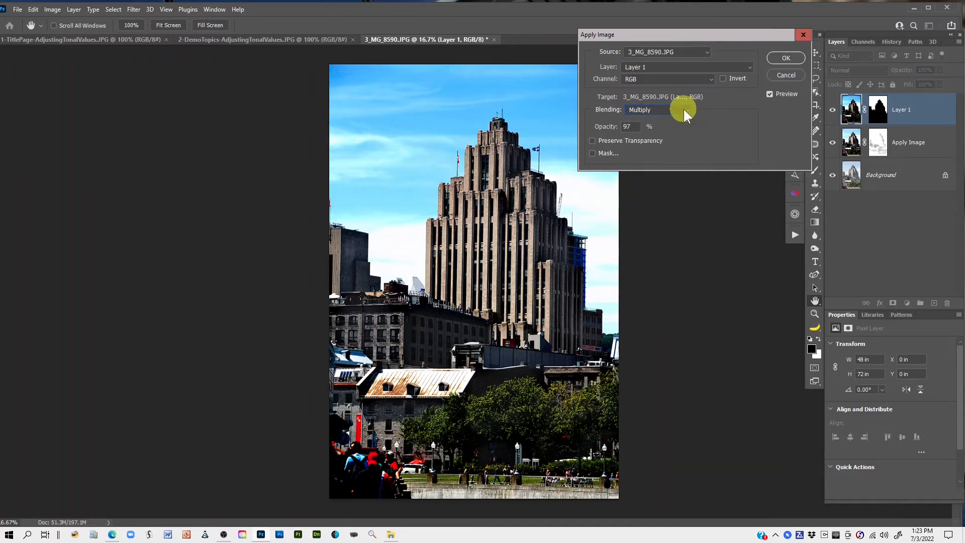
- Apply Layer 1's Red channel to its sky with Darken blending at 100% opacity
left_click(712, 80)
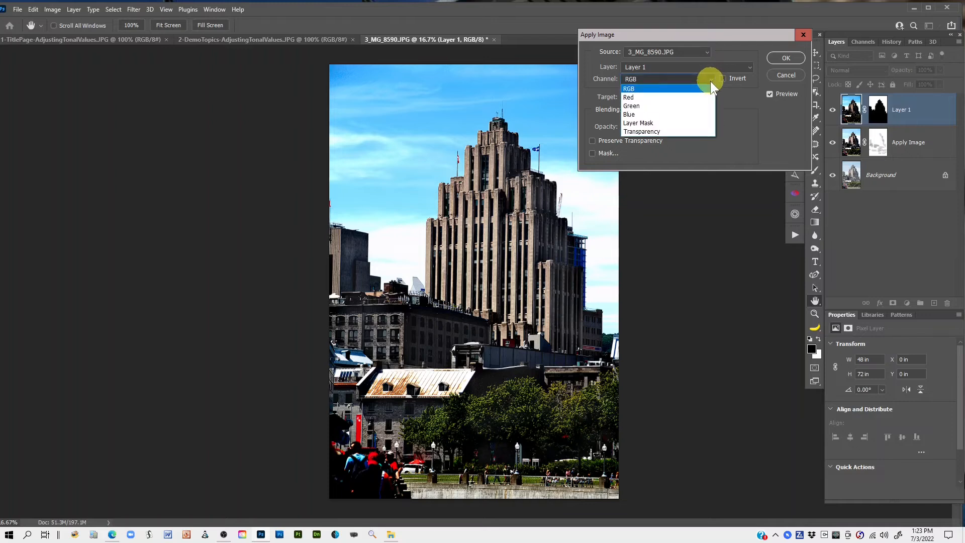
left_click(634, 96)
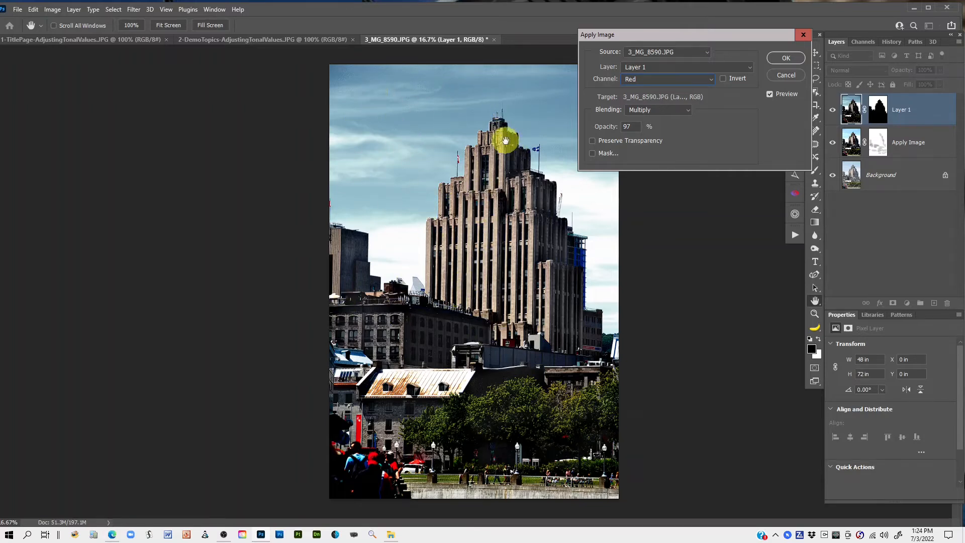
left_click(689, 109)
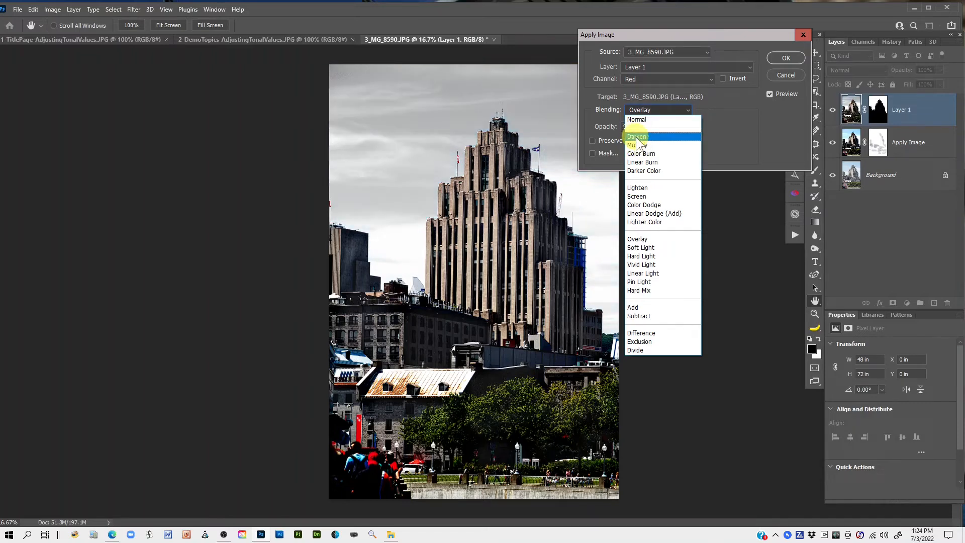
left_click(636, 137)
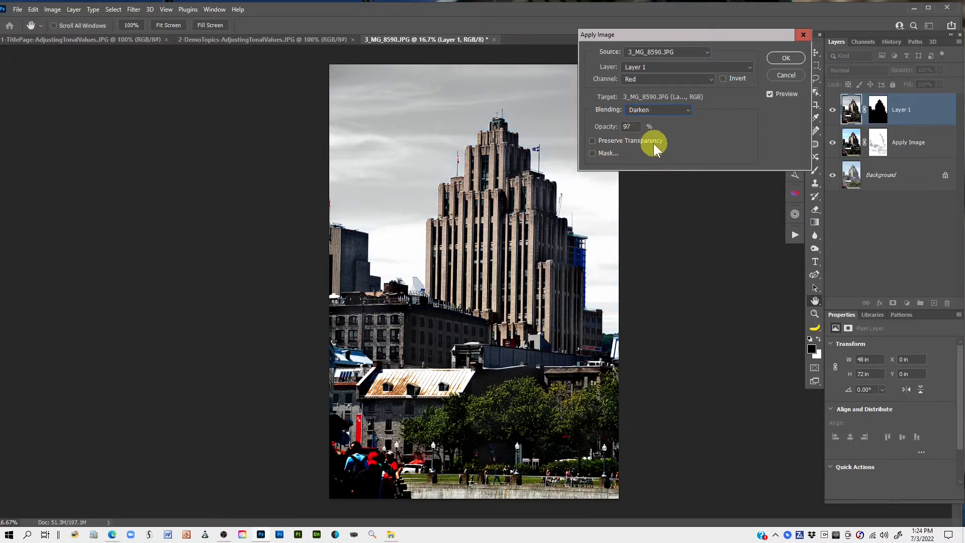
left_click_drag(605, 127, 676, 130)
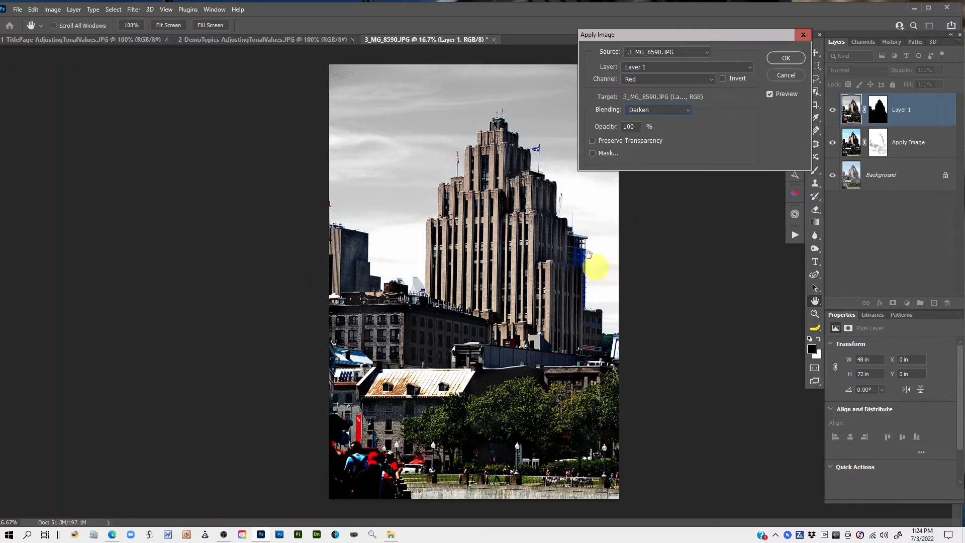
left_click(777, 57)
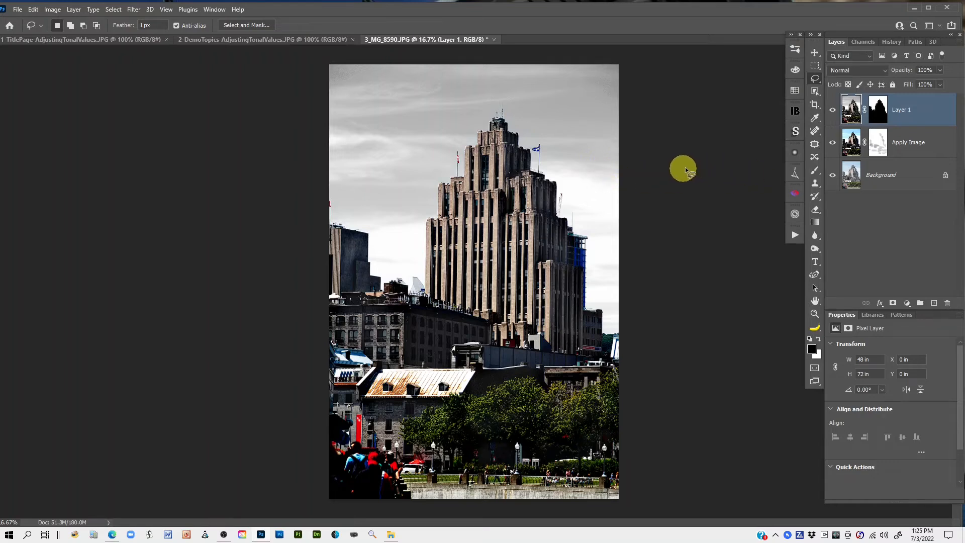
- Feather Layer 1's sky mask by about 3.8 px and make the layer's image the active target again
left_click_drag(879, 116, 861, 307)
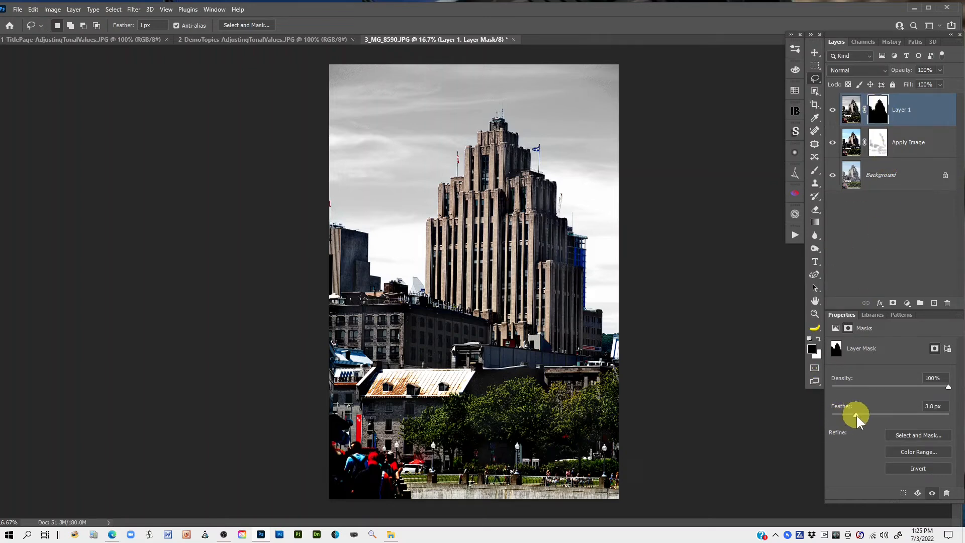
left_click(849, 112)
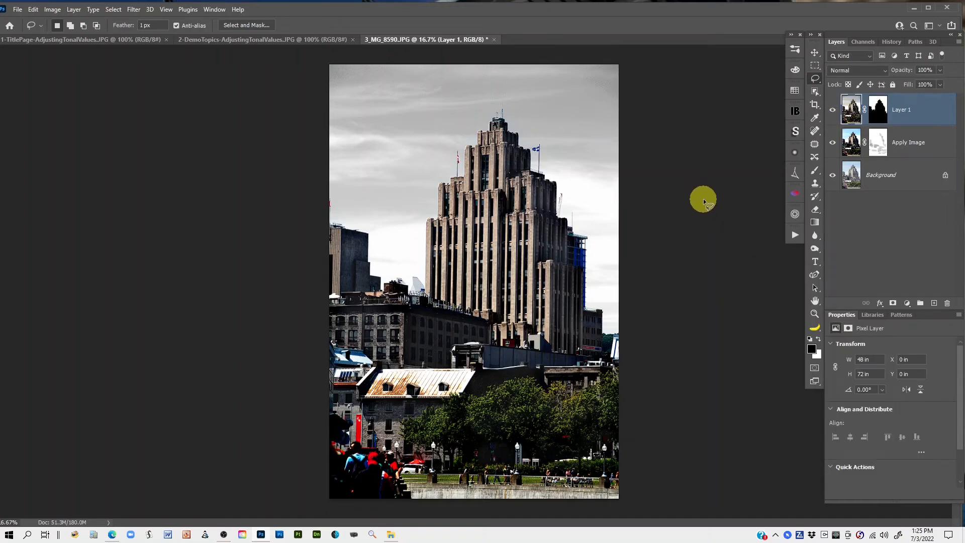
- Compare the edited photo with the original by repeatedly isolating the Background layer and restoring the layers above it
left_click(832, 176, "alt")
left_click(832, 177, "alt")
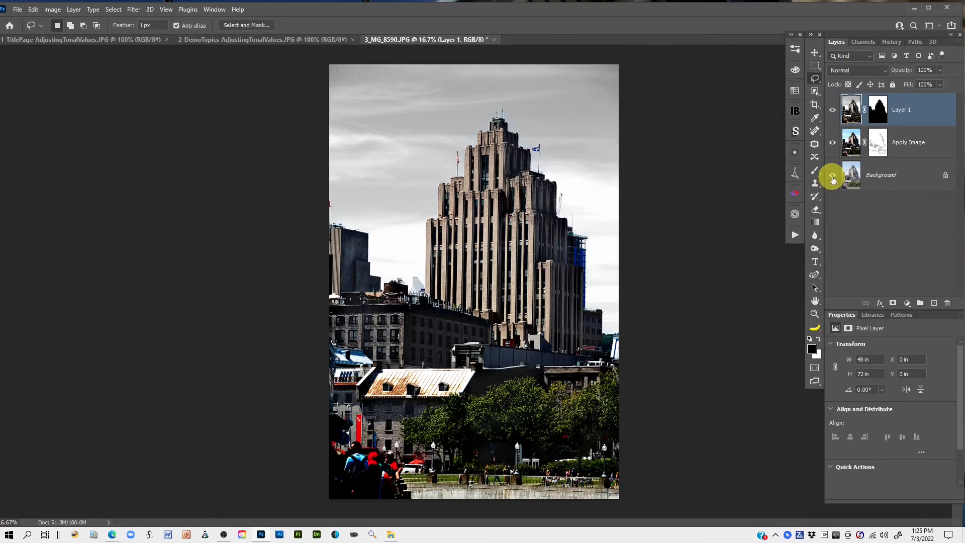
left_click(833, 177, "alt")
left_click(833, 177, "alt")
left_click(832, 177, "alt")
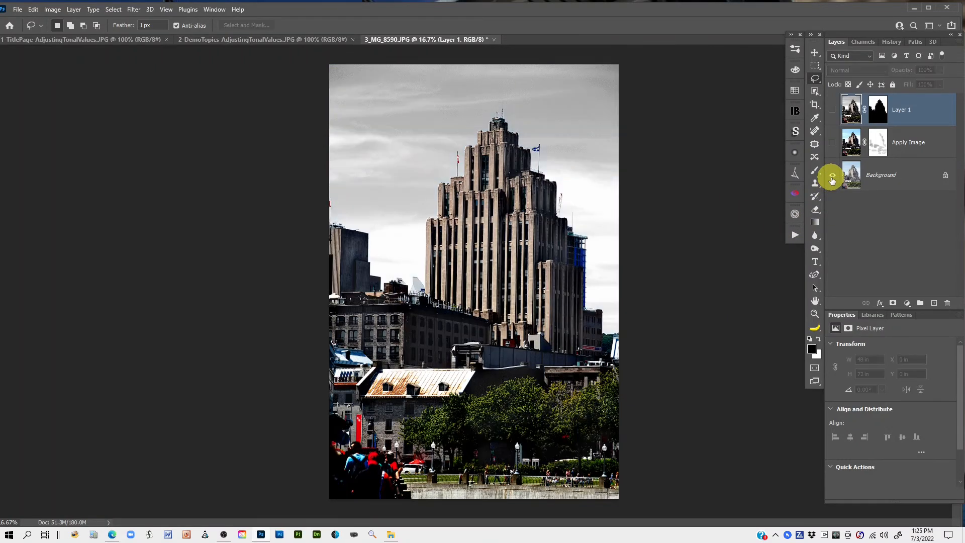
left_click(832, 177, "alt")
left_click(832, 177, "alt")
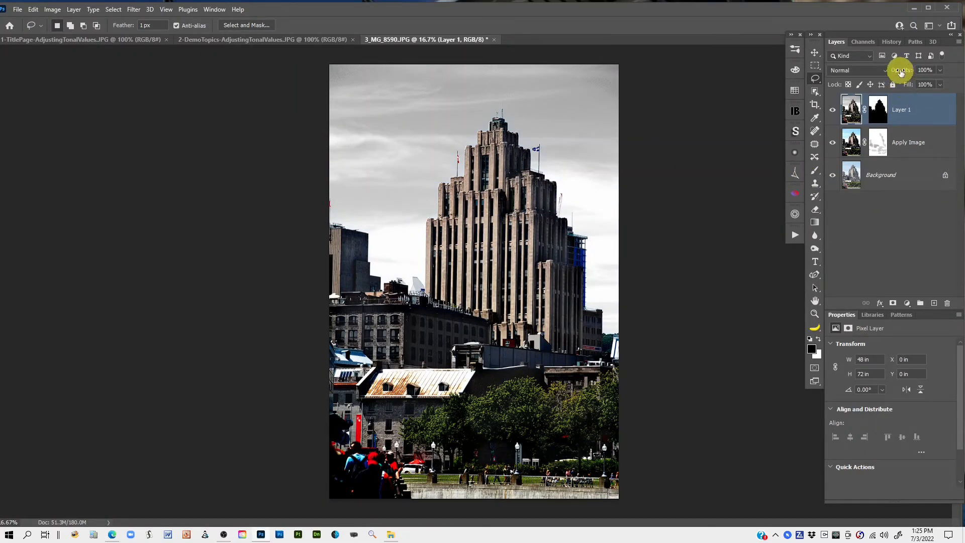
- Try Layer 1 at 88% opacity, comparing it with the layer hidden, and restore its opacity to 100%
left_click(877, 107)
left_click_drag(903, 74, 896, 74)
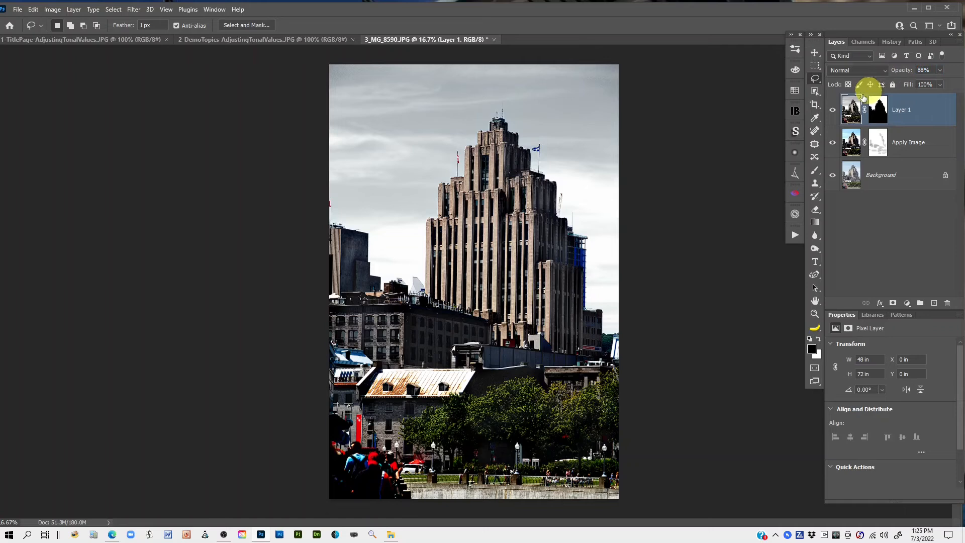
left_click(833, 110)
left_click(833, 110)
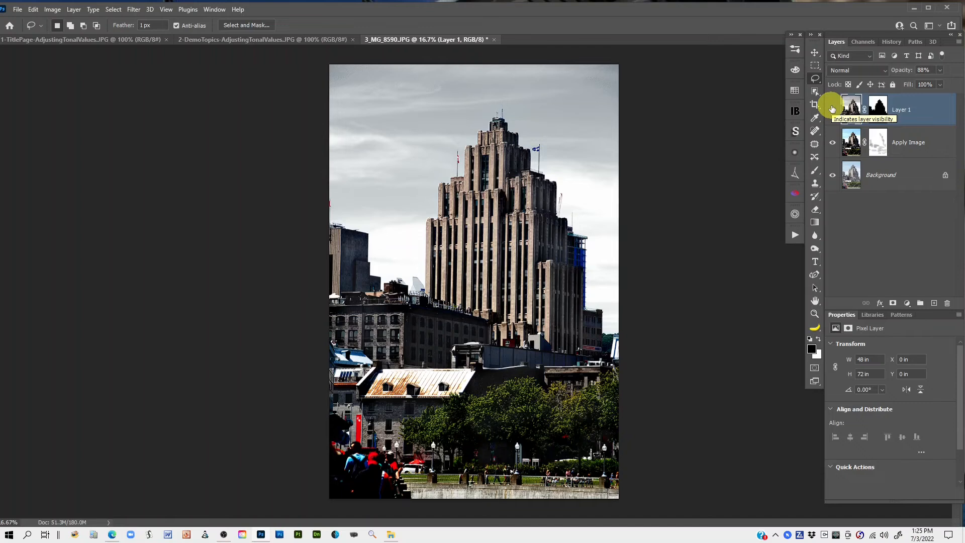
left_click_drag(895, 71, 950, 80)
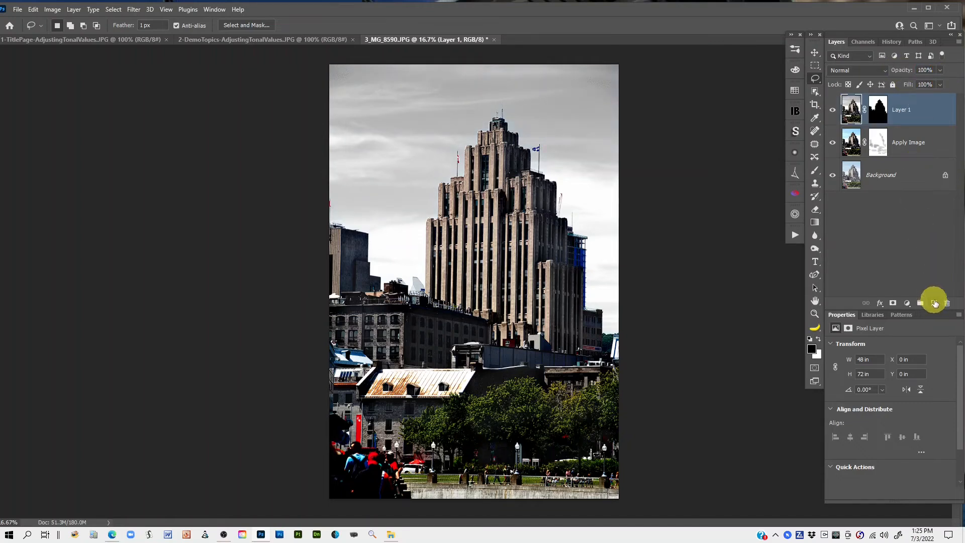
- Merge all visible layers into a new layer at the top of the stack and set its opacity to 94%
left_click(933, 304)
key("ctrl+shift+alt+e")
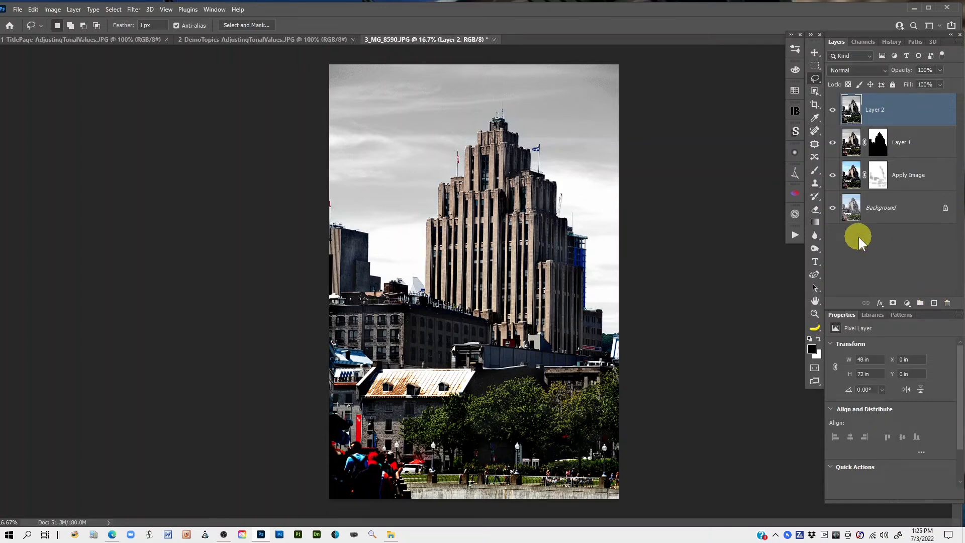
left_click_drag(900, 71, 927, 116)
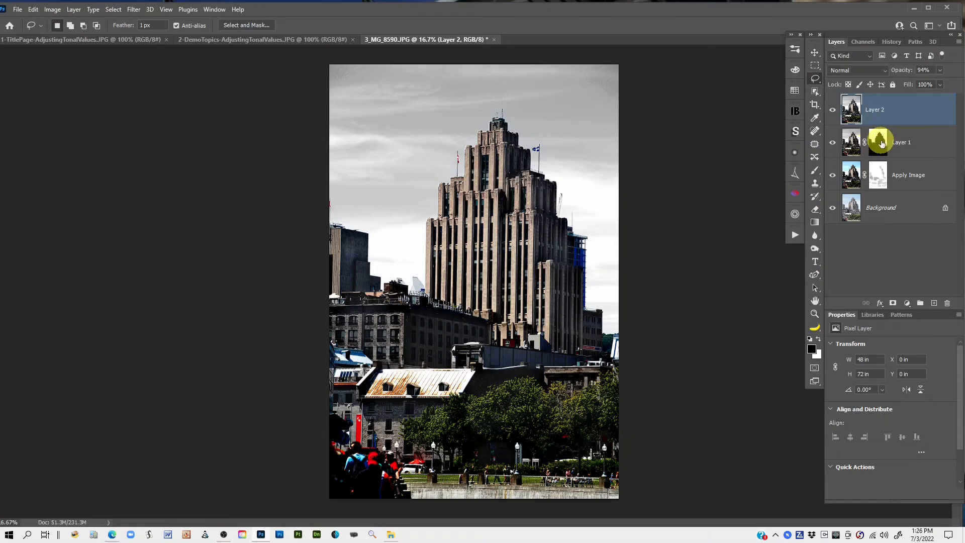
- Reselect the merged Layer 2 and duplicate it
left_click(848, 145)
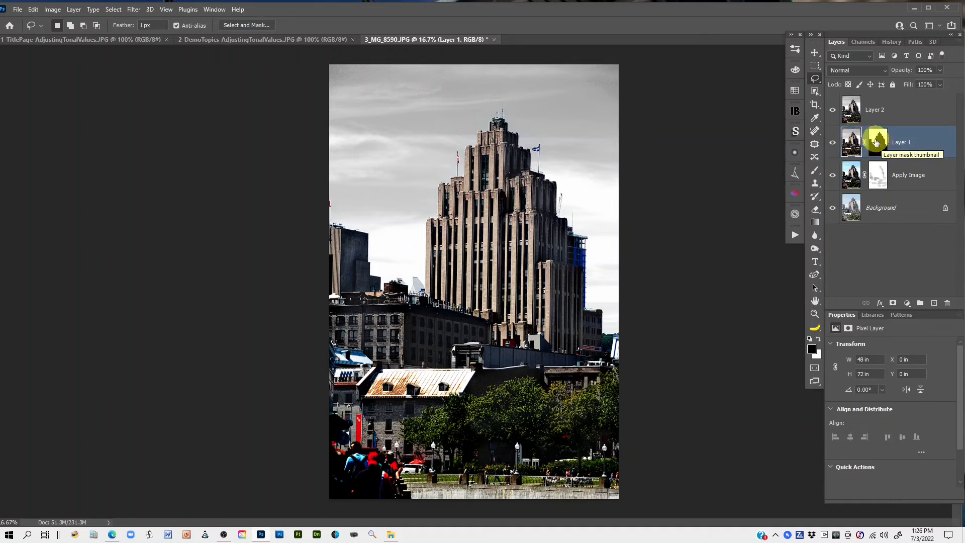
left_click(49, 10)
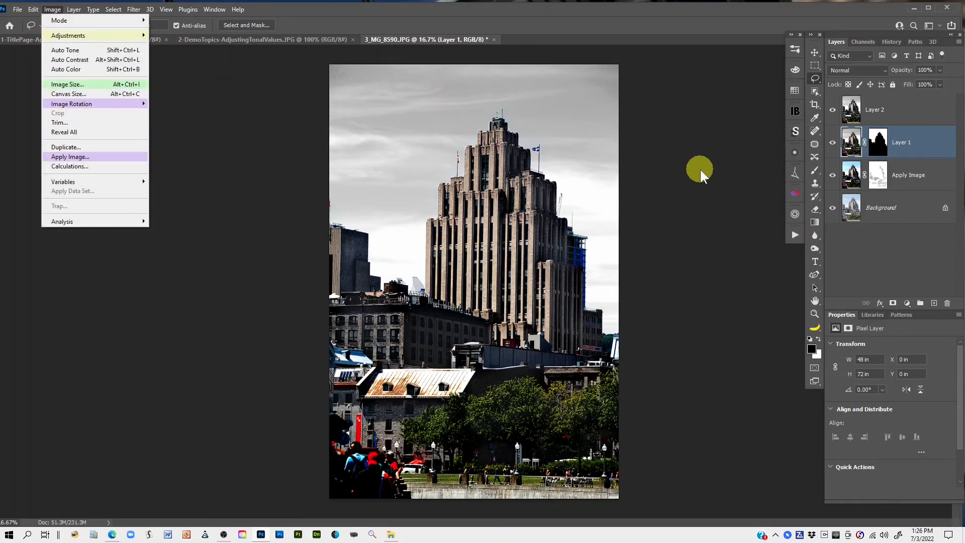
left_click(851, 109)
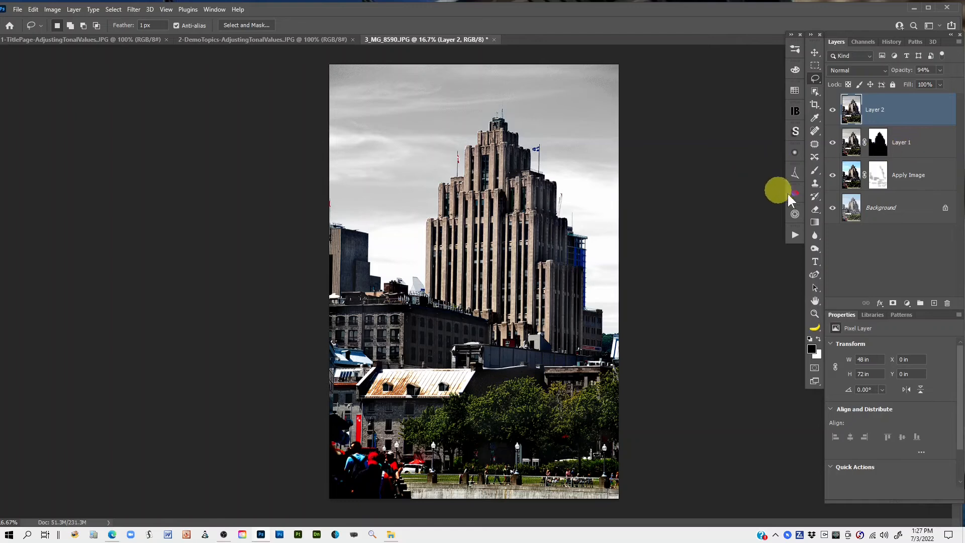
left_click_drag(925, 110, 925, 113)
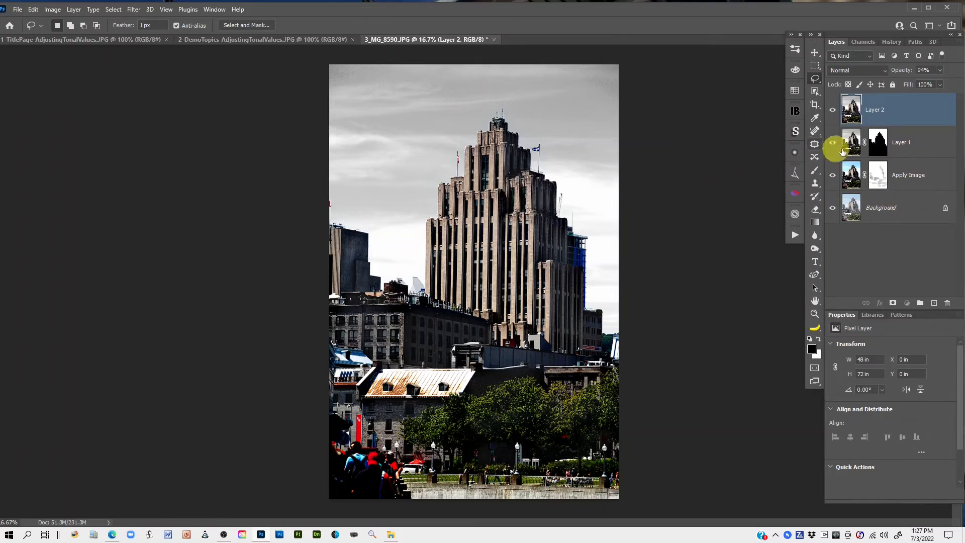
left_click_drag(913, 105, 933, 303)
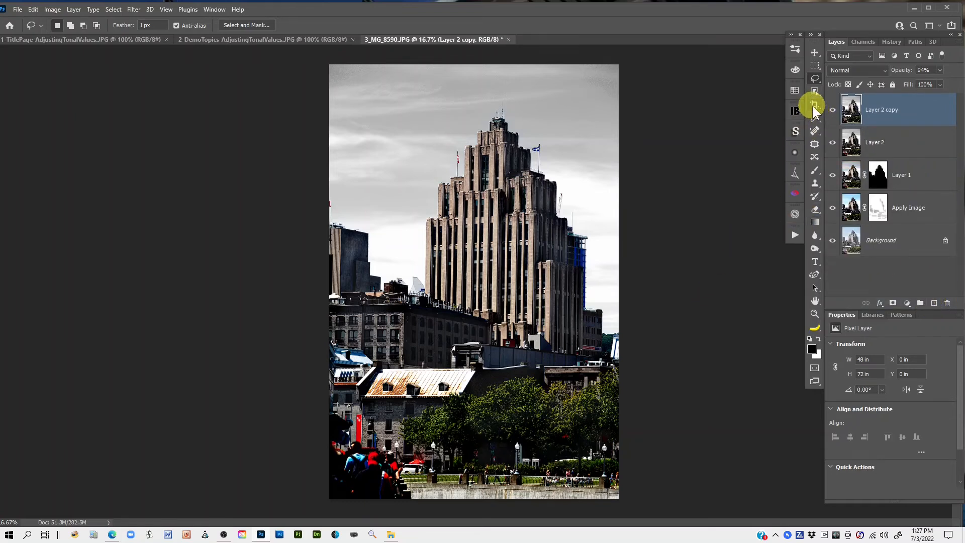
- Try cropping away the crowd and street at the photo's lower edge and a strip of sky at its upper edge
left_click(814, 105)
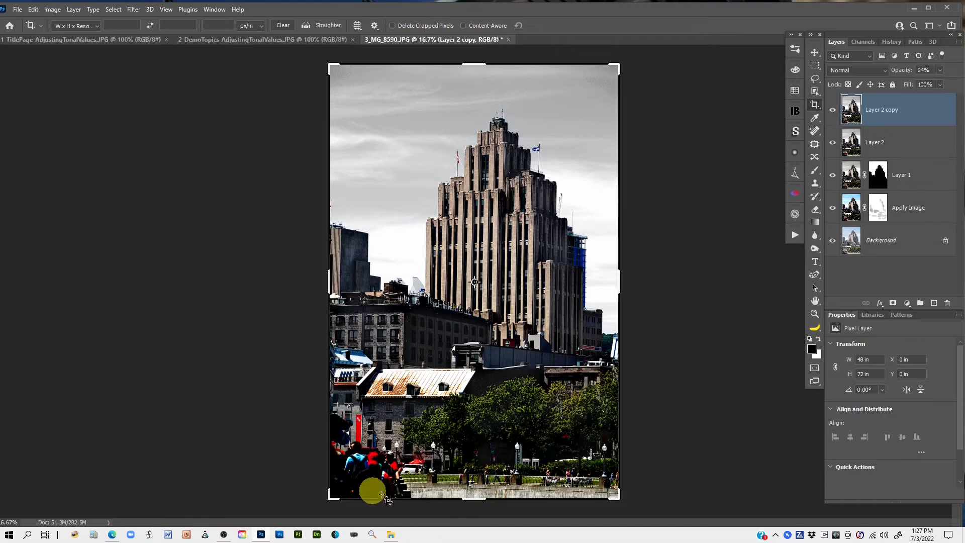
left_click_drag(471, 499, 462, 467)
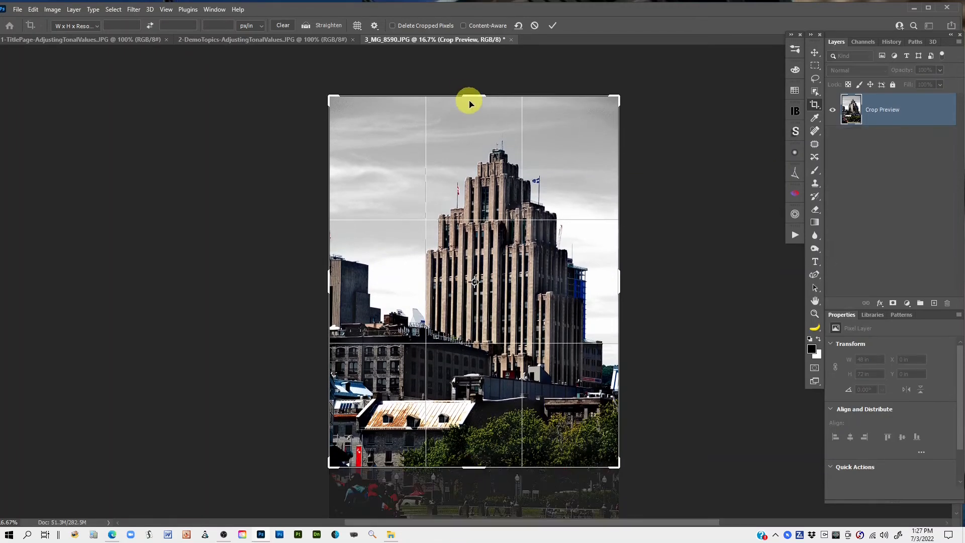
mouse_move(470, 97)
left_mouse_down()
mouse_move(466, 113)
mouse_move(465, 103)
left_mouse_up()
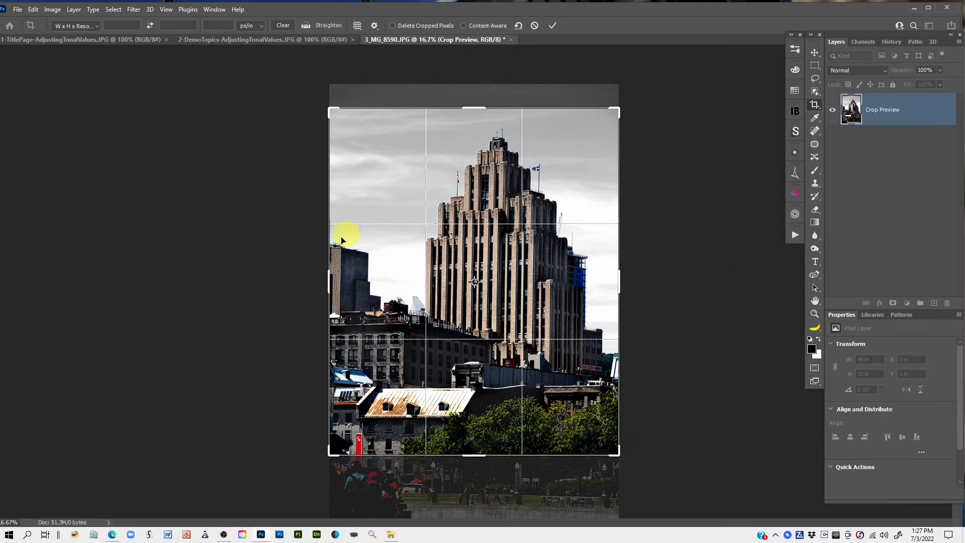
left_click(533, 25)
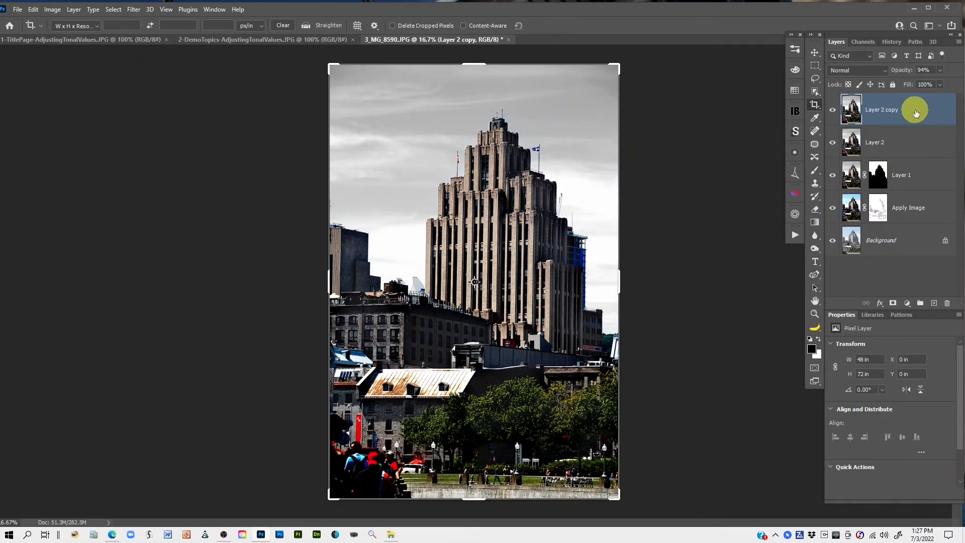
- Delete every layer above the Background and switch to the Lasso tool
left_click(937, 213, "shift")
left_click_drag(938, 213, 946, 303)
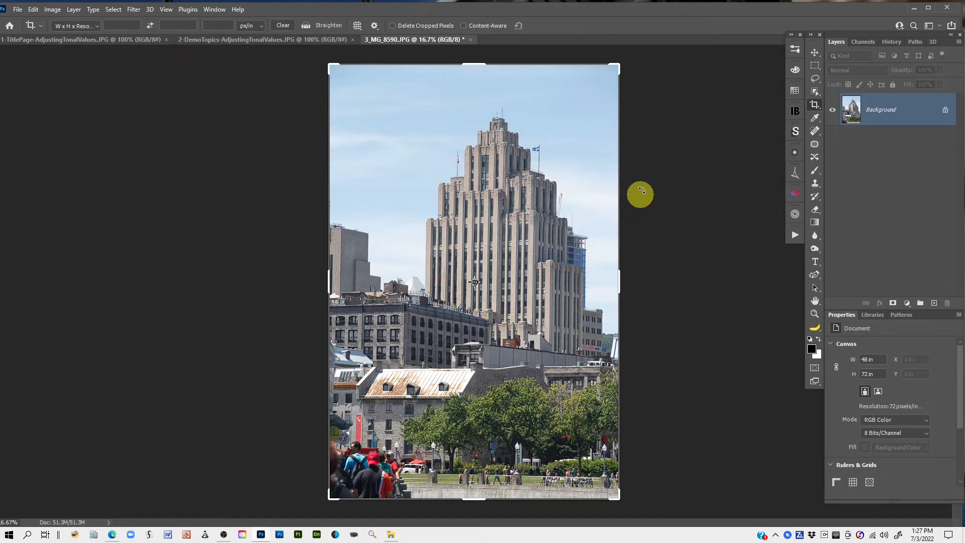
left_click(814, 78)
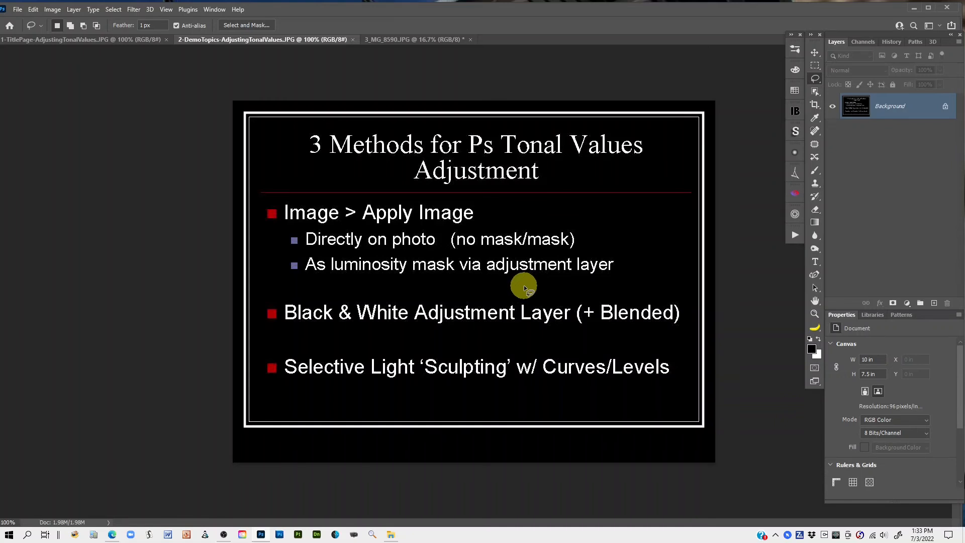
- Duplicate the Background layer of 3_MG_8590.JPG and add a Curves adjustment layer above the copy
left_click(390, 39)
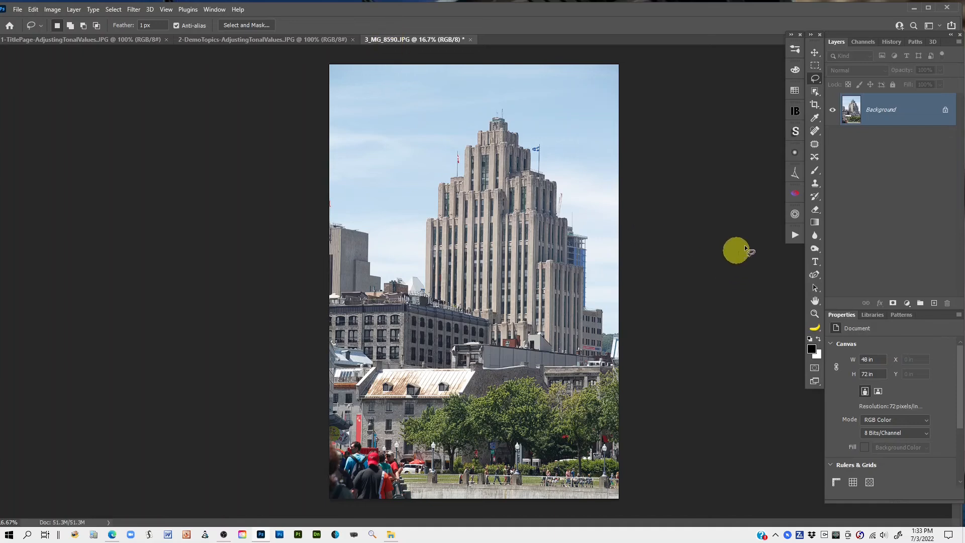
left_click_drag(918, 110, 933, 303)
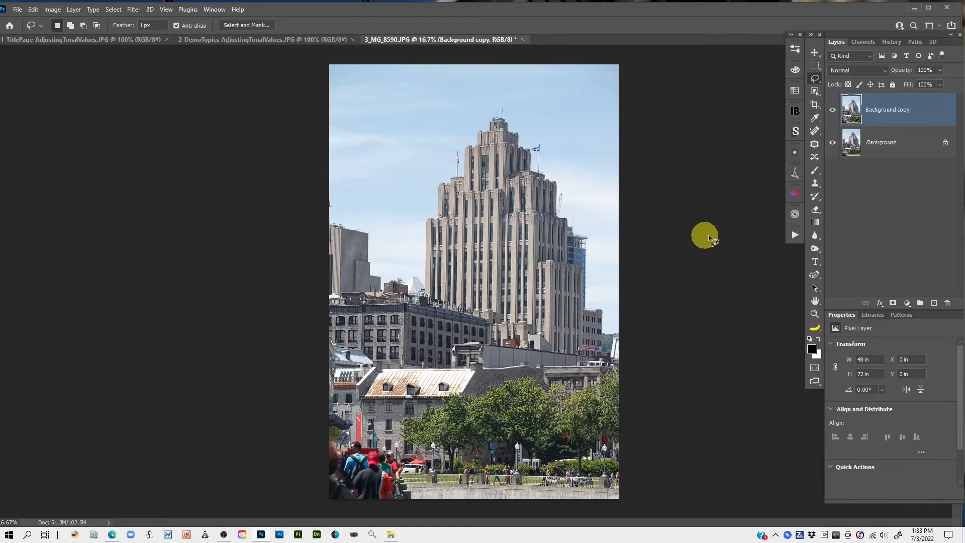
left_click(907, 304)
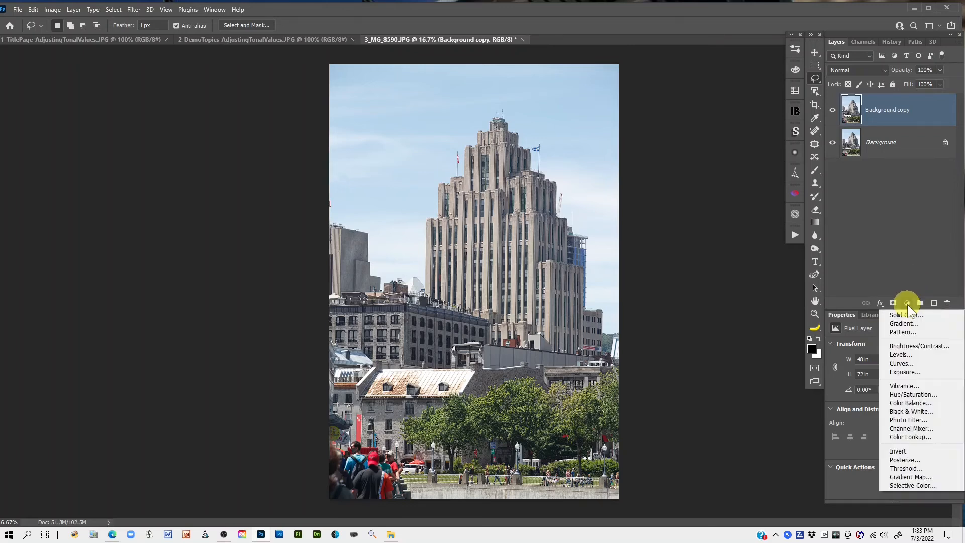
left_click(900, 364)
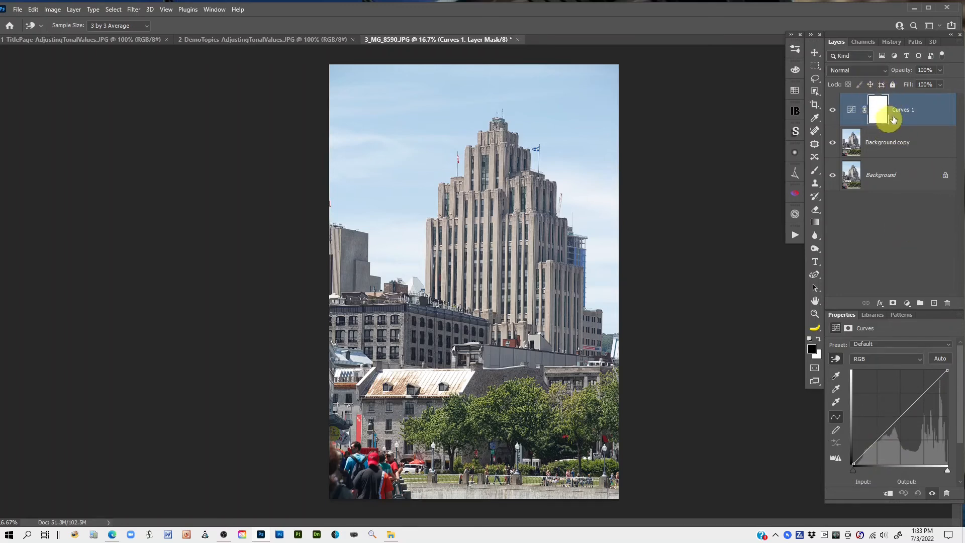
- Hide the Curves 1 and Background copy layers and start Apply Image on the Curves 1 mask with the Merged layer as source
left_click(832, 109)
left_click(832, 143)
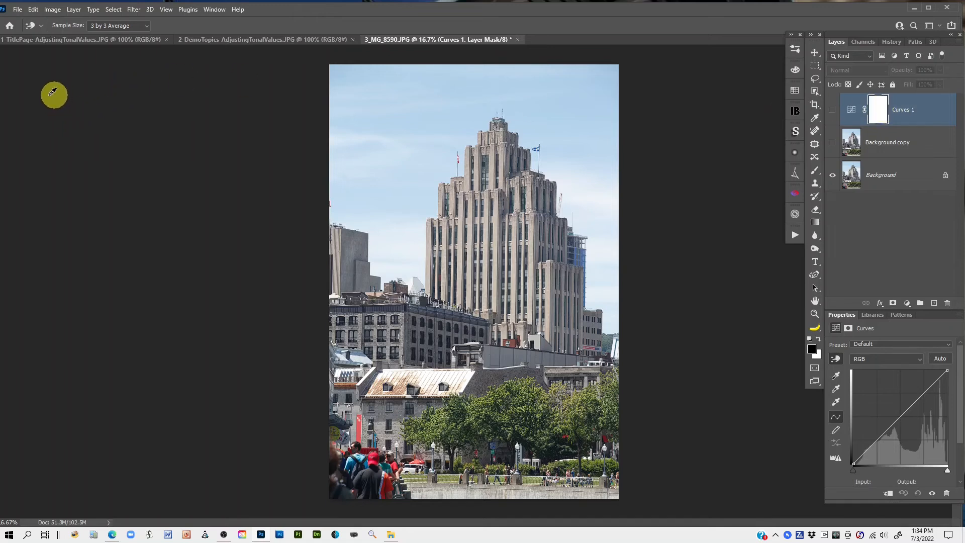
left_click(52, 12)
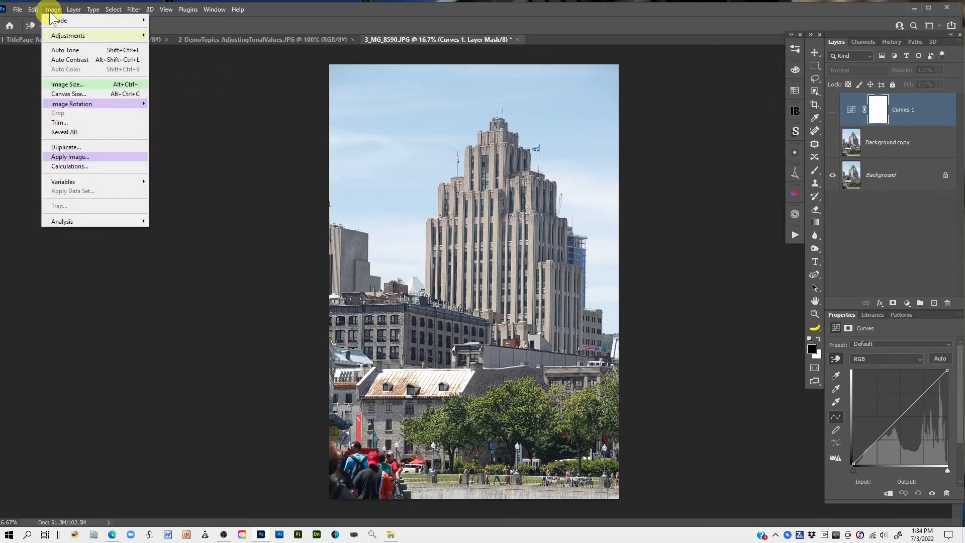
left_click(64, 158)
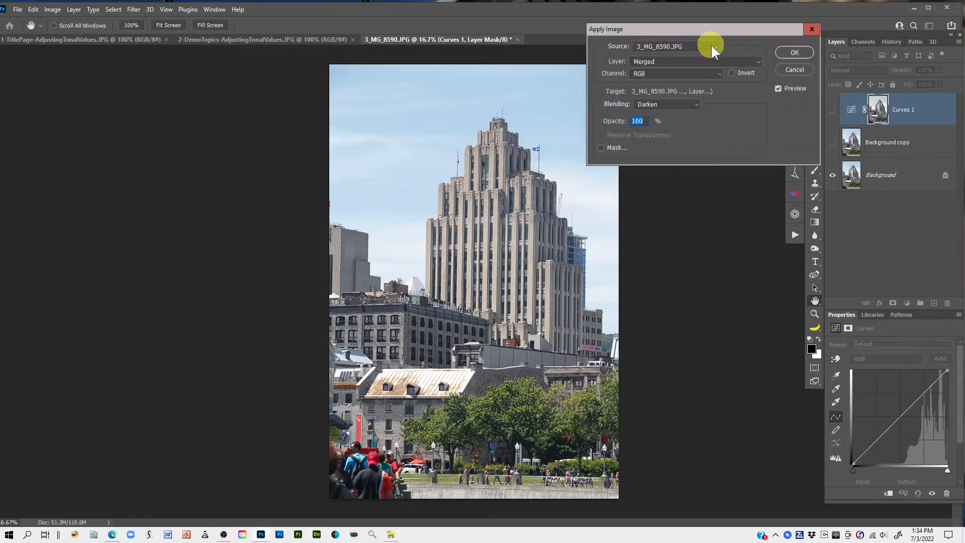
mouse_move(694, 29)
left_mouse_down()
mouse_move(677, 32)
mouse_move(692, 32)
left_mouse_up()
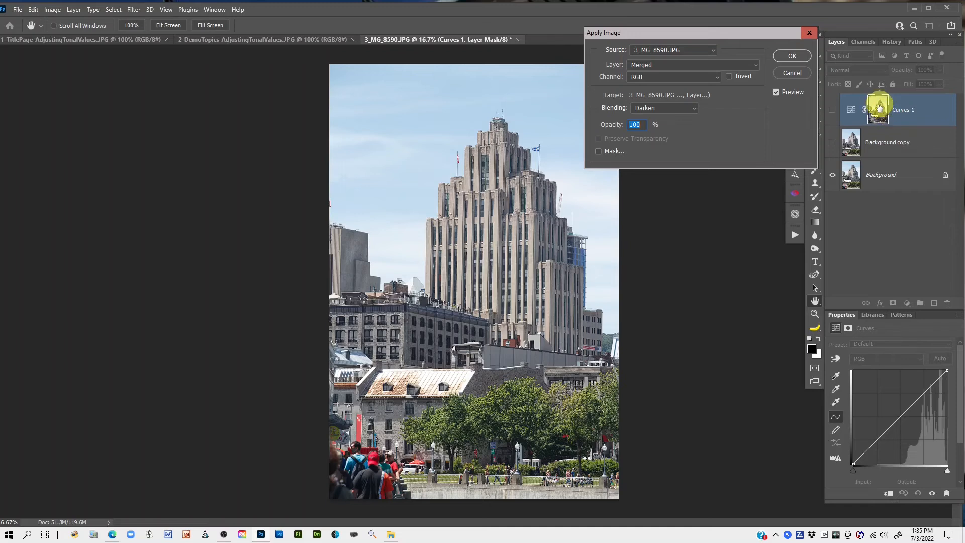
- Compare the Red, Green and Blue channels as the Apply Image source for the Curves 1 mask and settle on Red
left_click(716, 77)
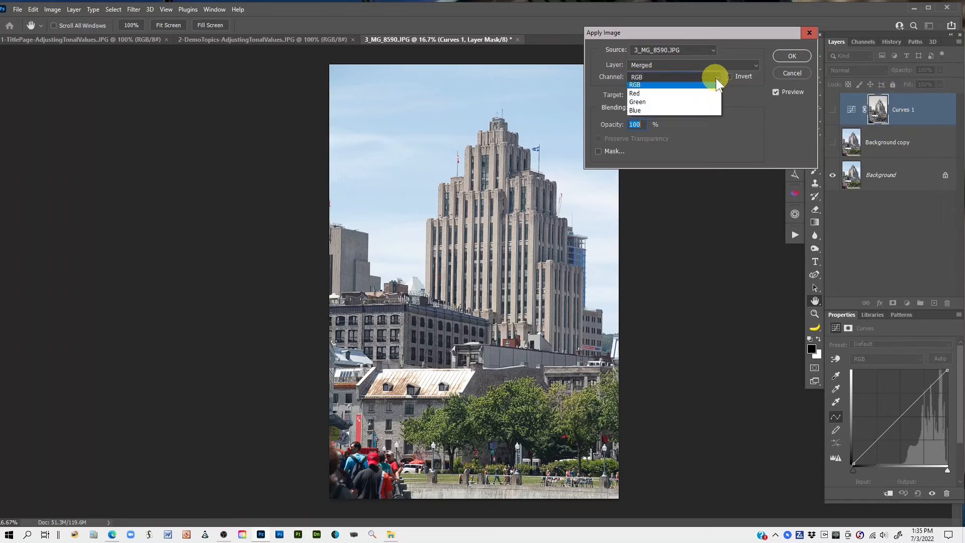
left_click(639, 95)
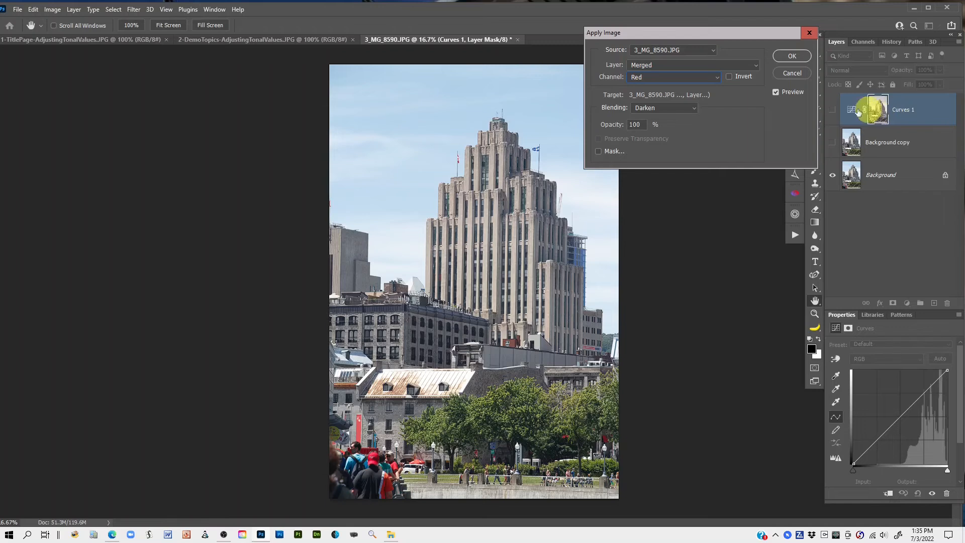
left_click(711, 77)
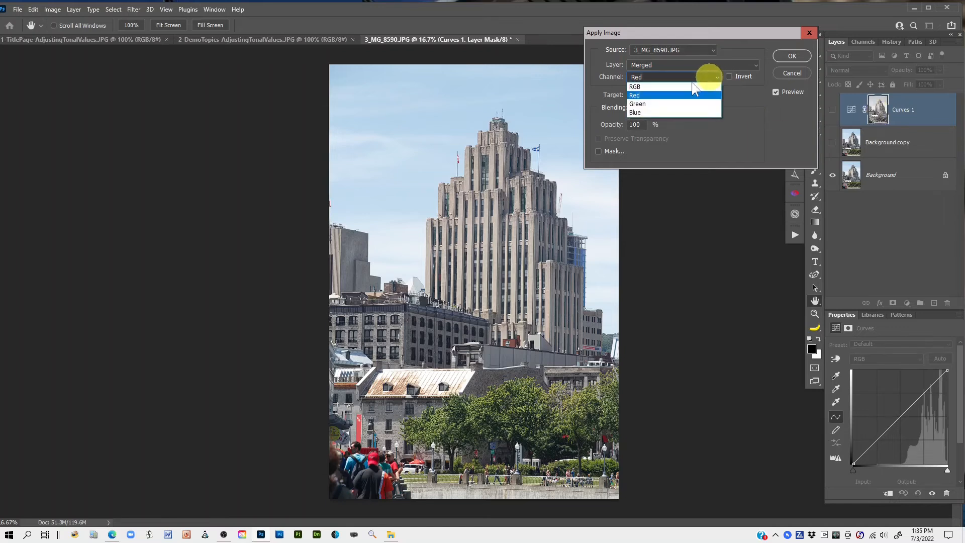
left_click(649, 104)
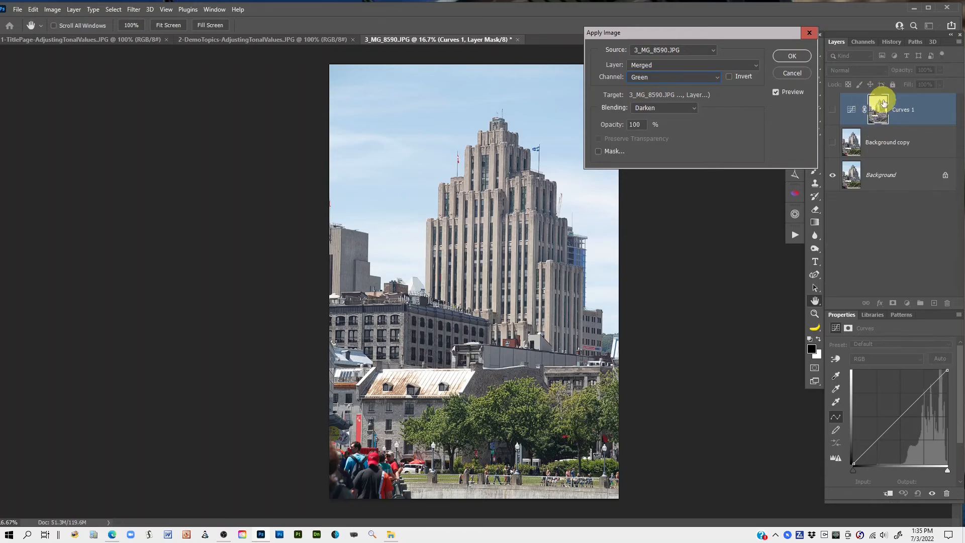
left_click(718, 75)
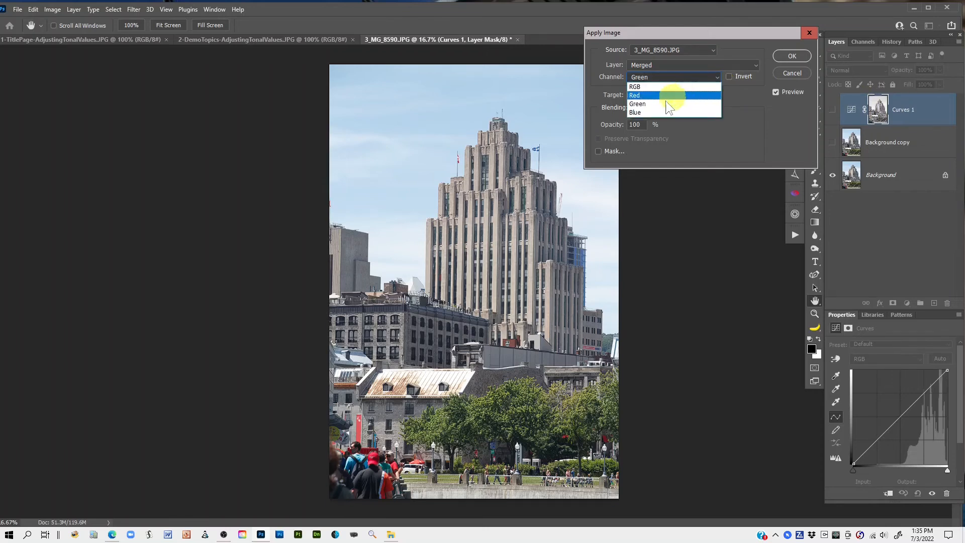
left_click(650, 113)
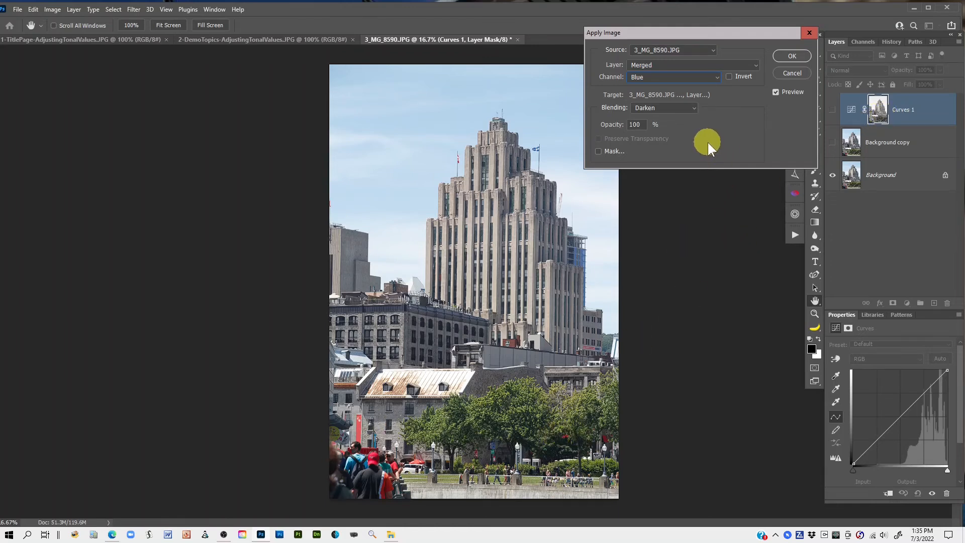
left_click(715, 77)
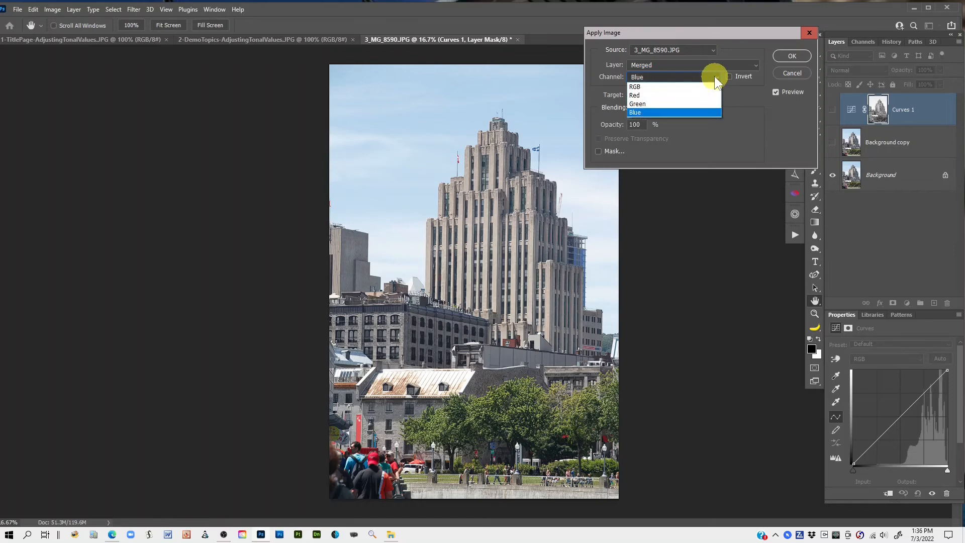
left_click(638, 96)
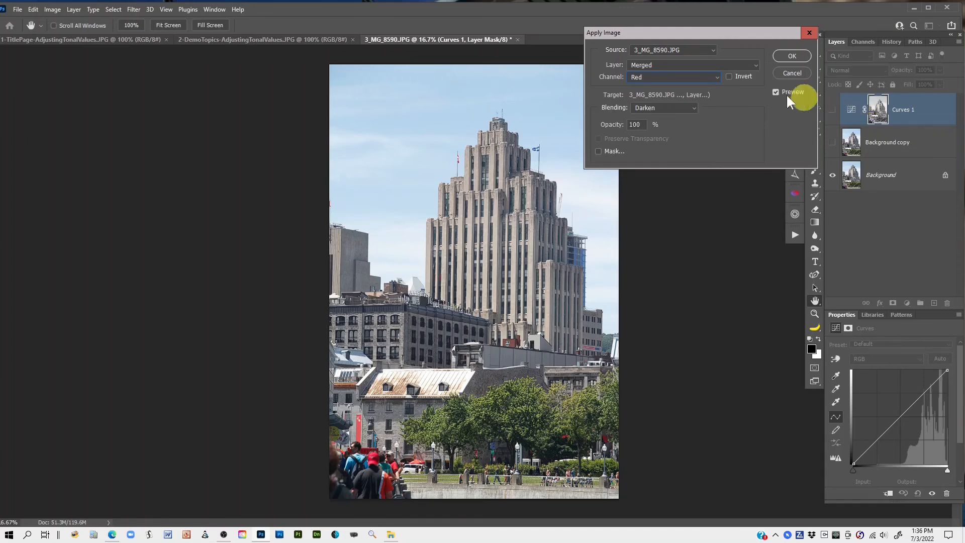
- Set the Apply Image blending to Pin Light at 74% opacity and apply it to the Curves 1 mask
left_click(695, 106)
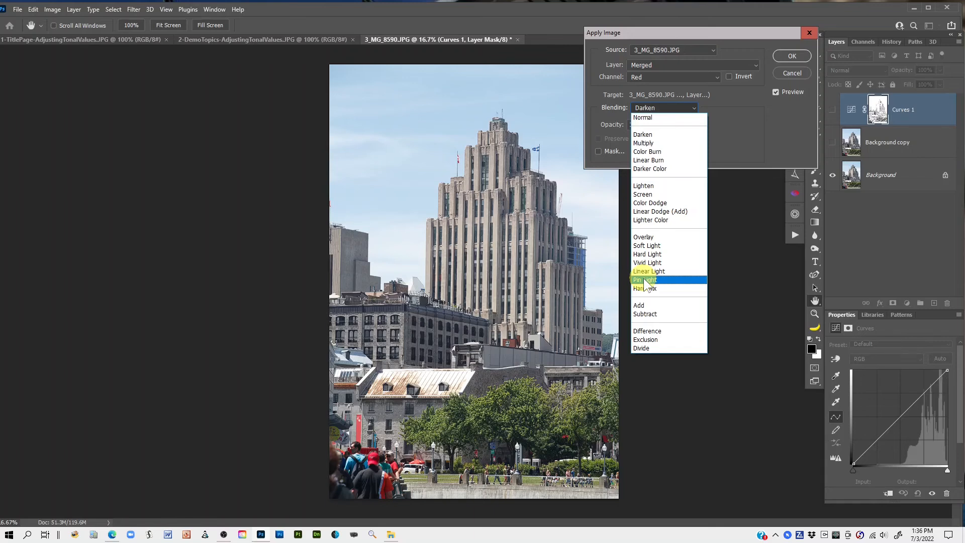
left_click(644, 280)
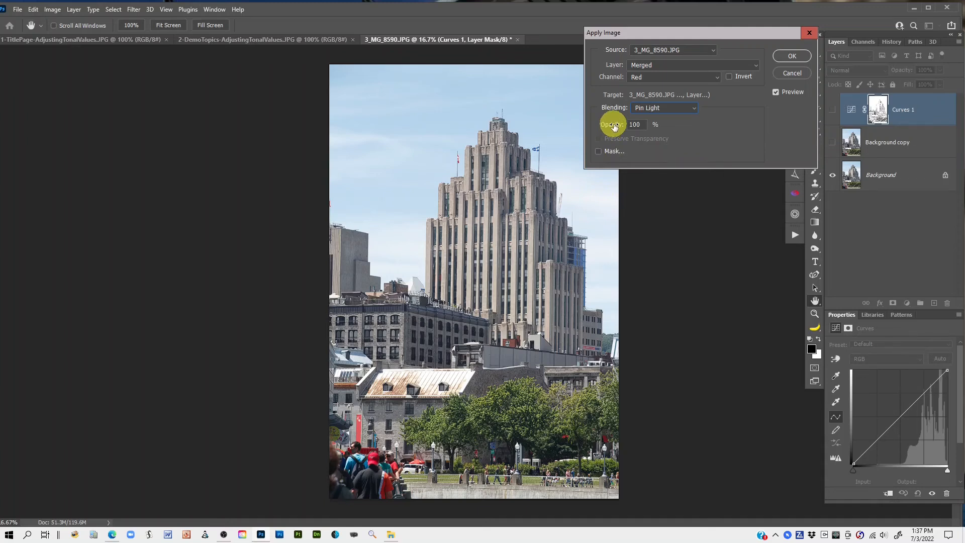
left_click_drag(614, 127, 601, 129)
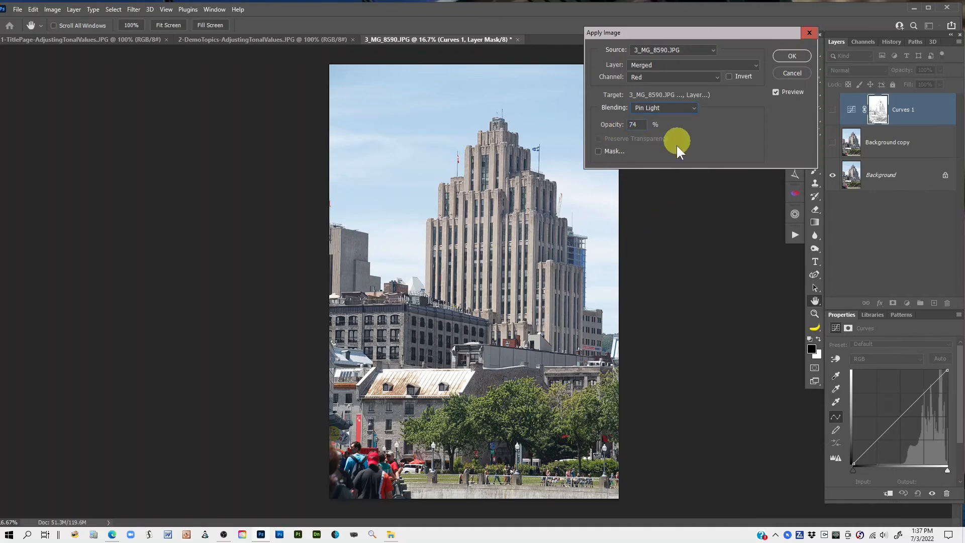
left_click(788, 56)
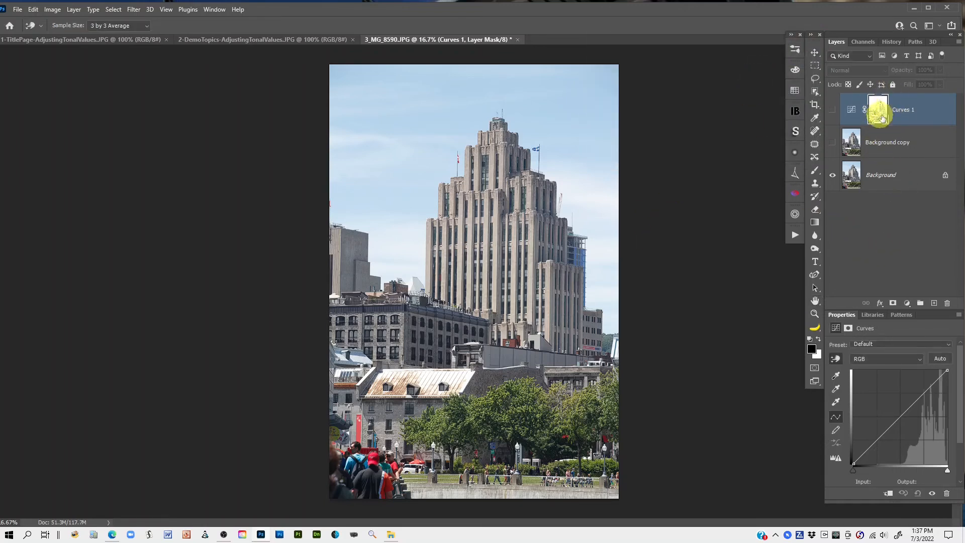
- Make the Curves 1 layer visible and view its mask on its own before returning to the photo
left_click(466, 333)
left_click(833, 113)
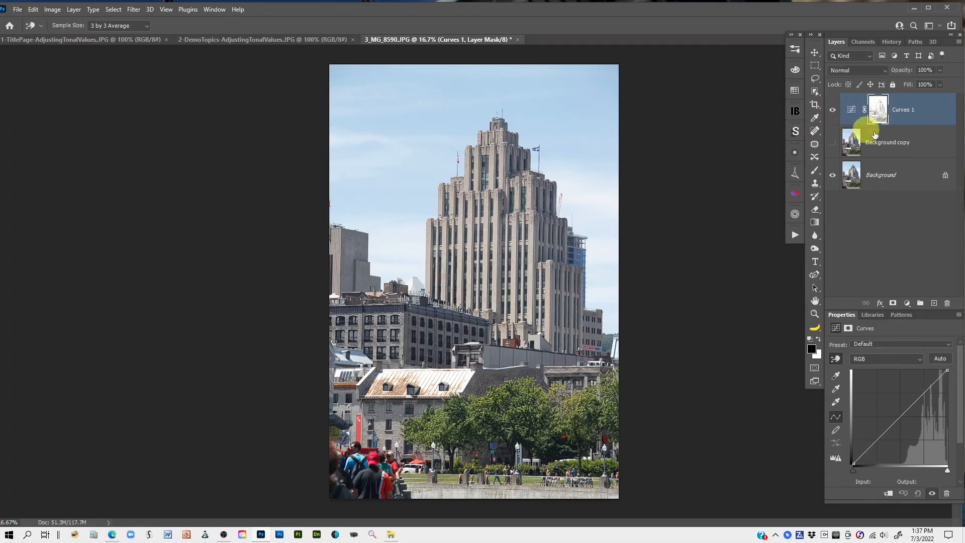
key("shift+i")
left_click(880, 115, "alt")
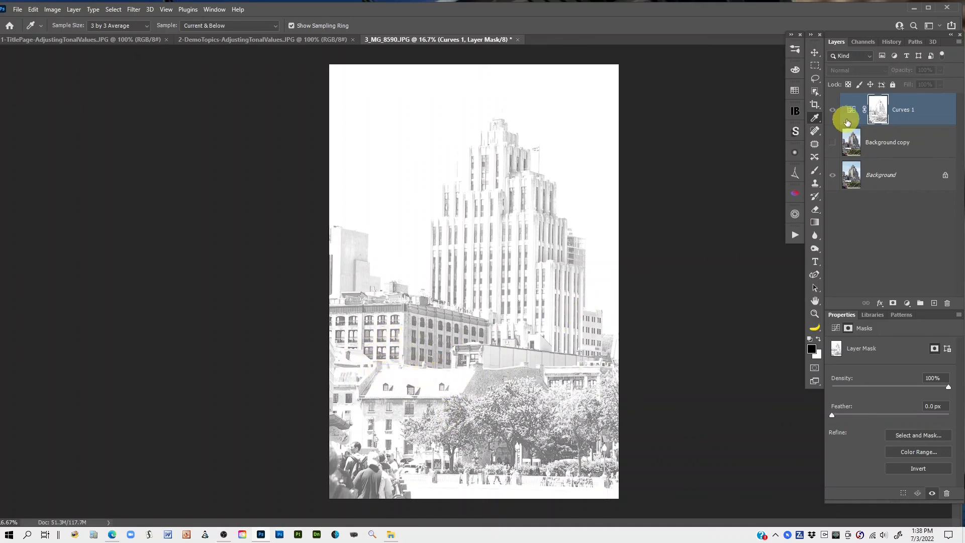
left_click(879, 113, "alt")
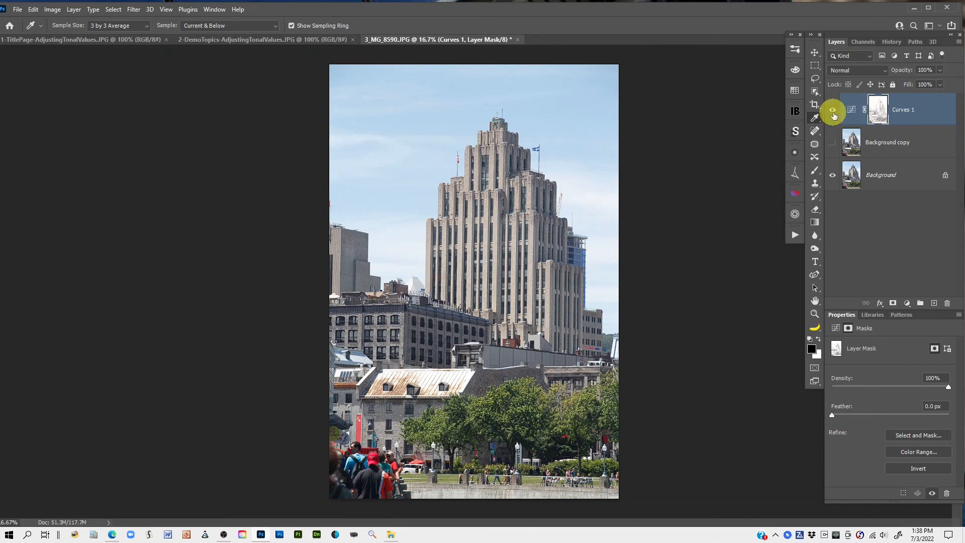
- Open the Curves 1 adjustment's settings and try the Color Negative (RGB) and Cross Process (RGB) presets
left_click(814, 80)
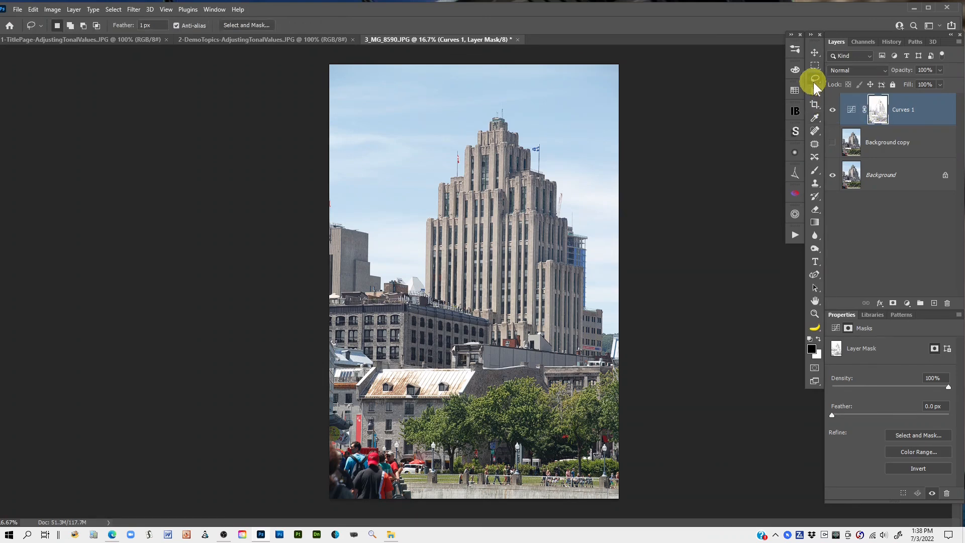
left_click(851, 111)
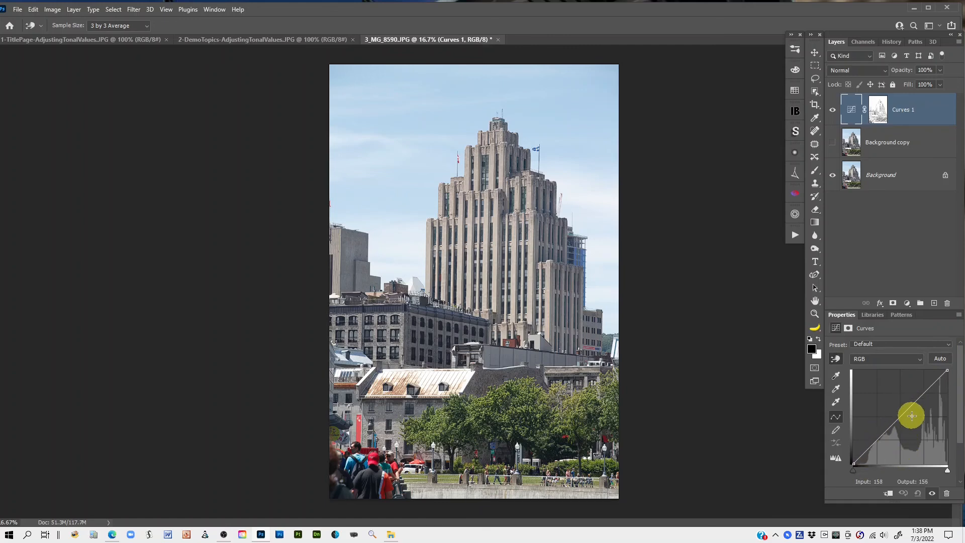
left_click(949, 345)
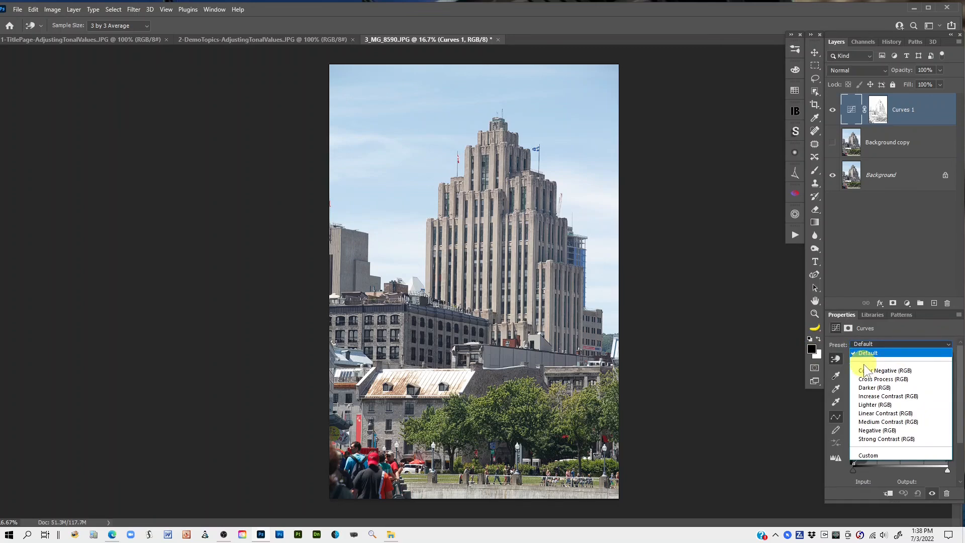
left_click(873, 374)
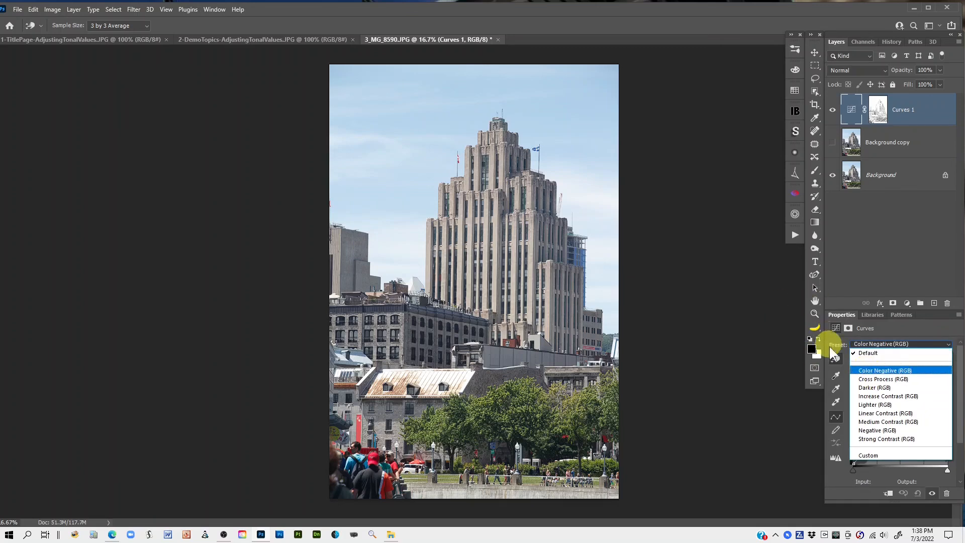
left_click(860, 370)
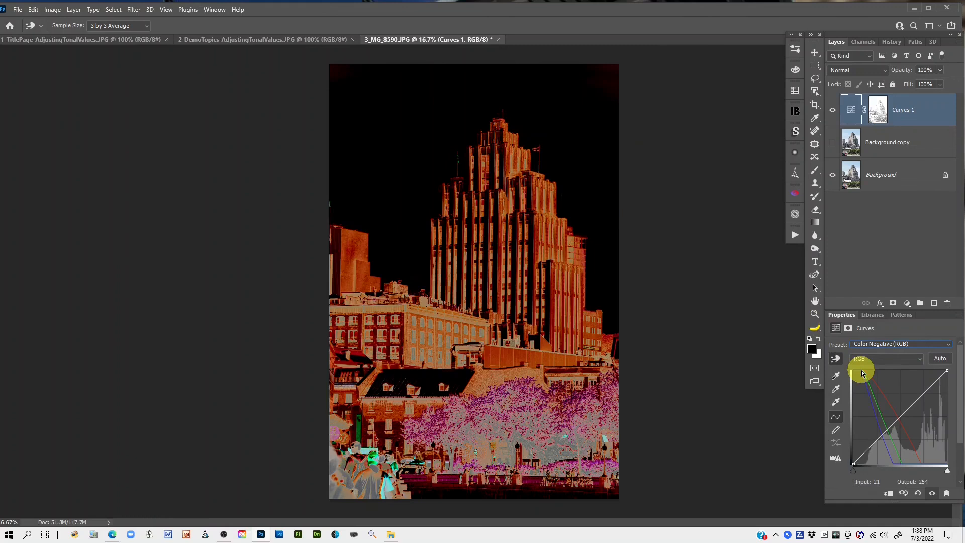
left_click(951, 348)
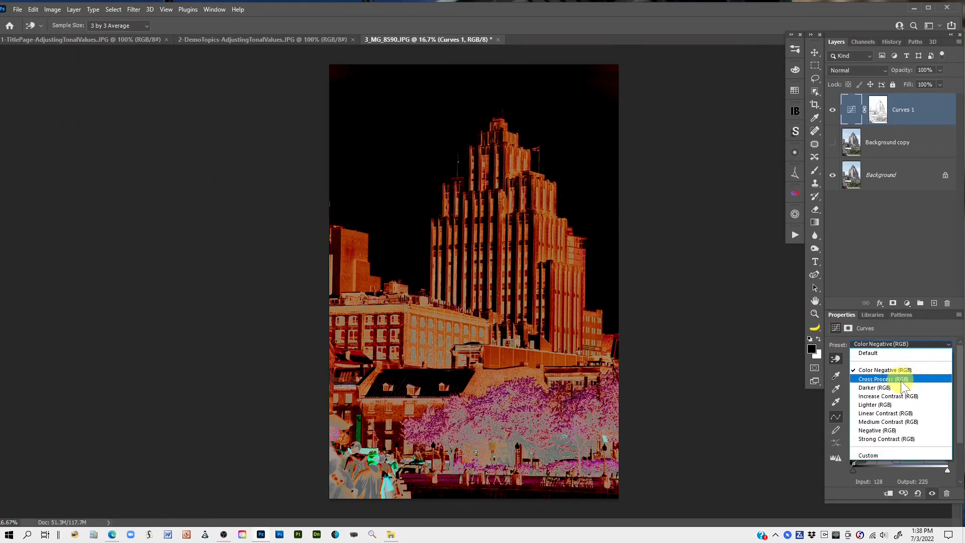
left_click(900, 381)
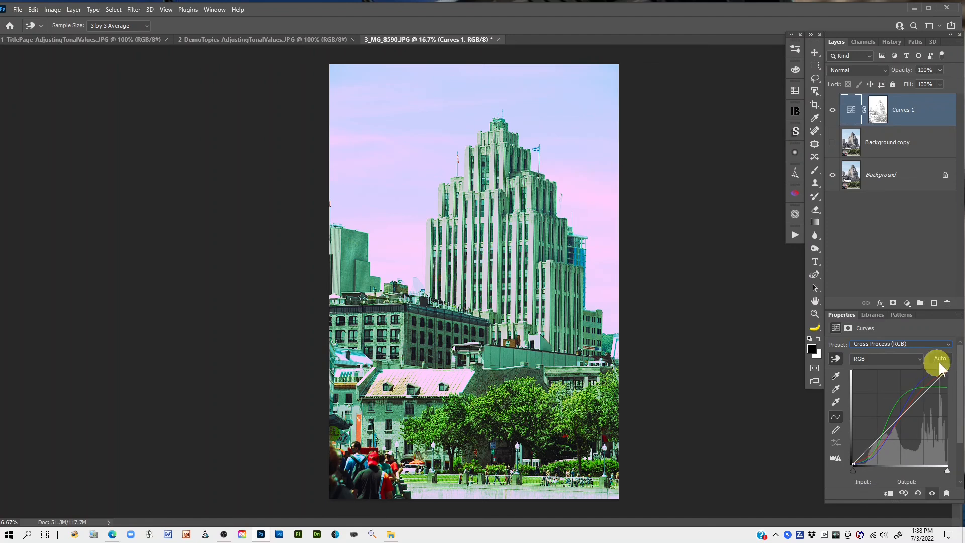
- Try the Darker (RGB) preset on Curves 1 and compare the photo with and without the adjustment
left_click(947, 345)
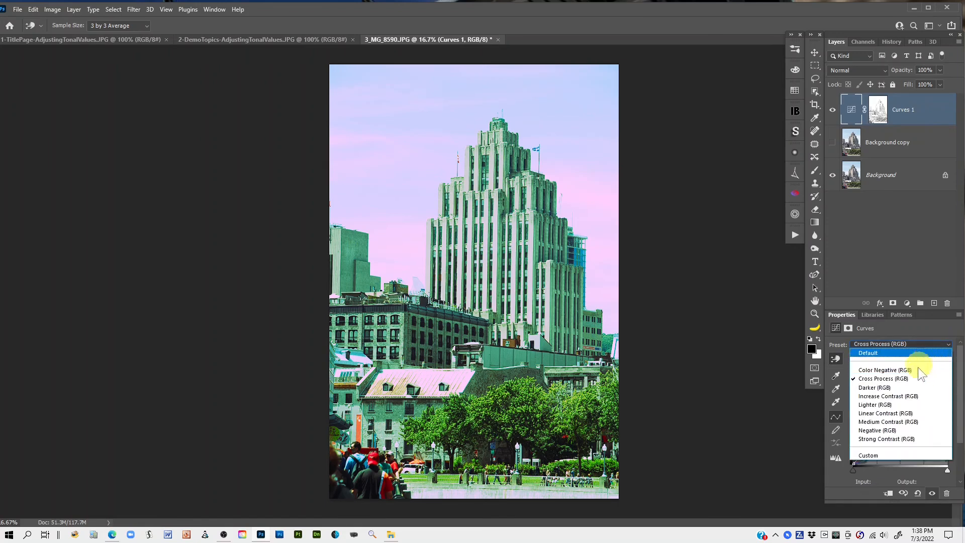
left_click(884, 391)
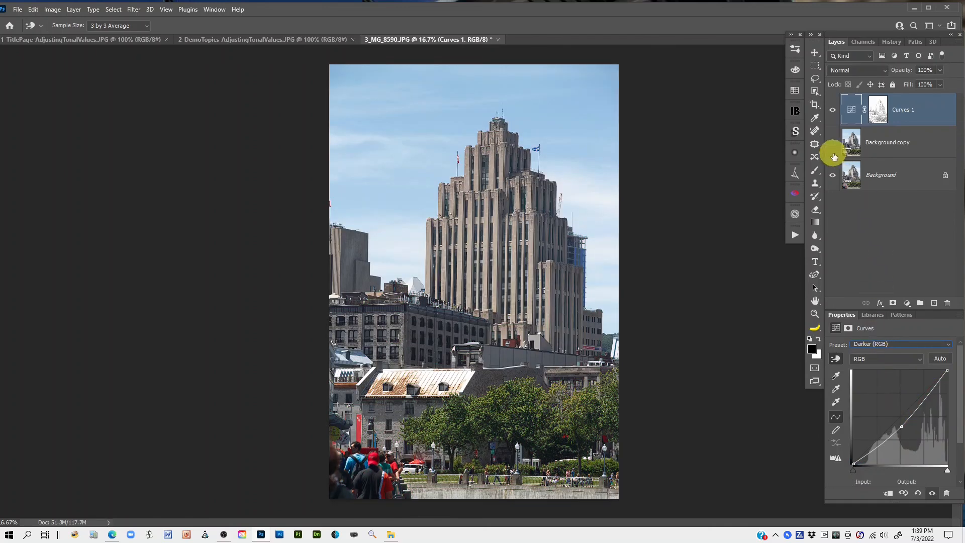
left_click(832, 175, "alt")
left_click(832, 175, "alt")
left_click(832, 175, "alt")
left_click(832, 175, "alt")
- Try the Increase Contrast (RGB) preset on Curves 1 and toggle between the original and adjusted photo
left_click(947, 345)
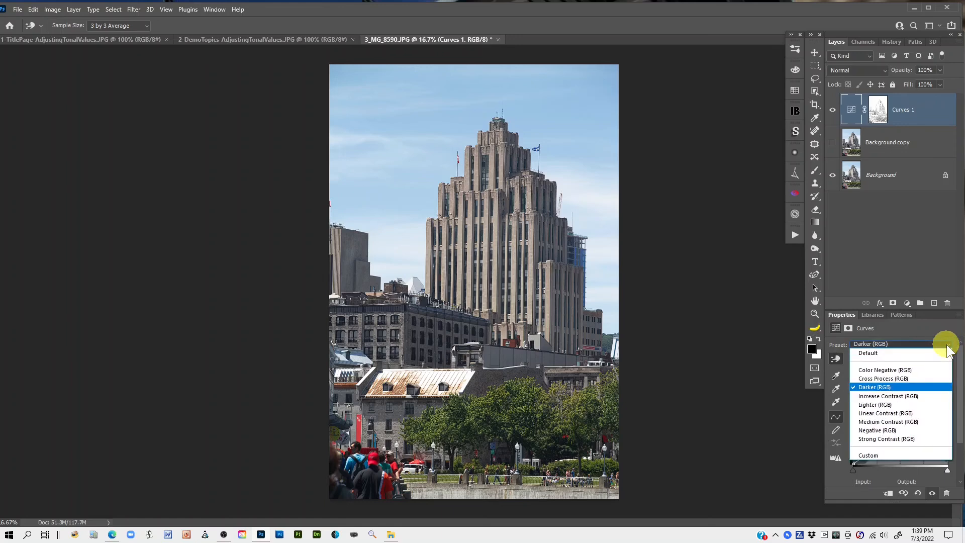
left_click(902, 395)
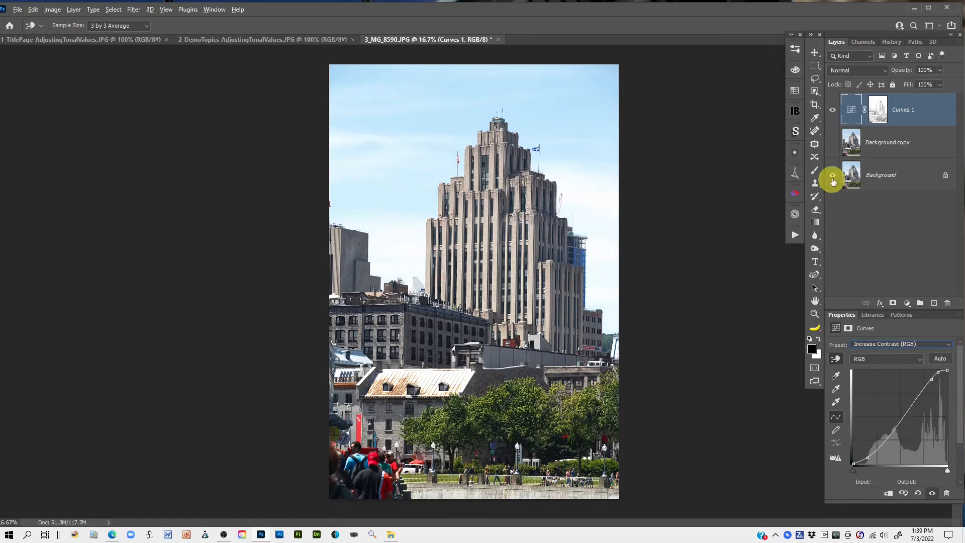
left_click(832, 176, "alt")
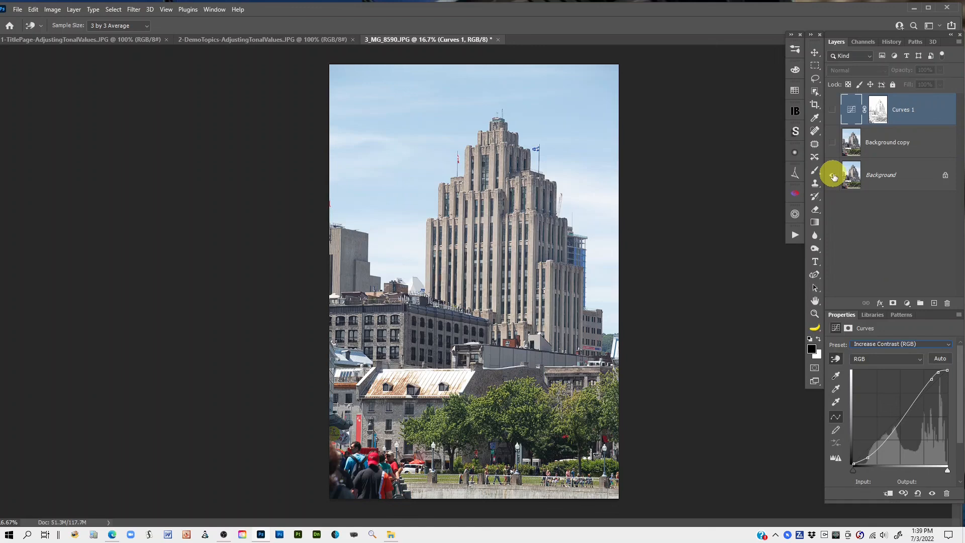
left_click(833, 175, "alt")
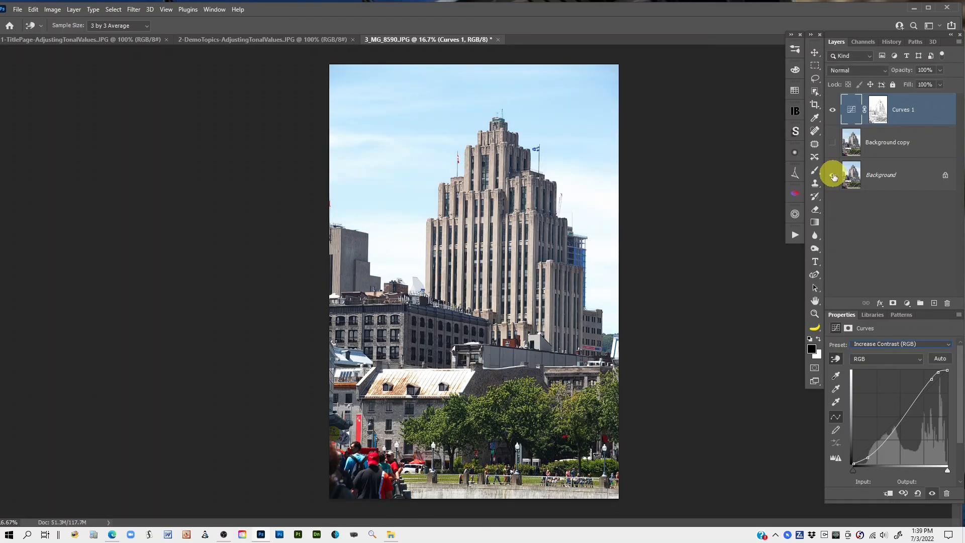
left_click(832, 176, "alt")
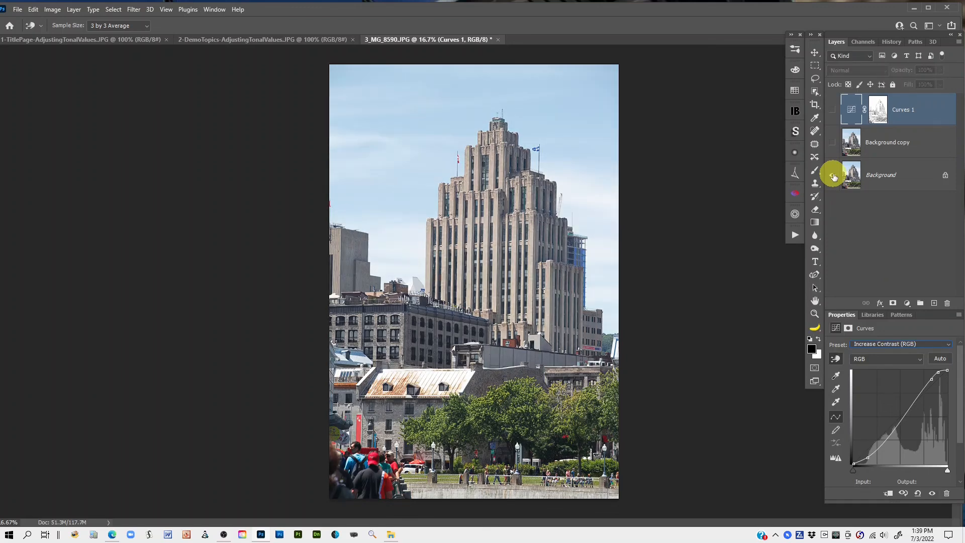
left_click(833, 176, "alt")
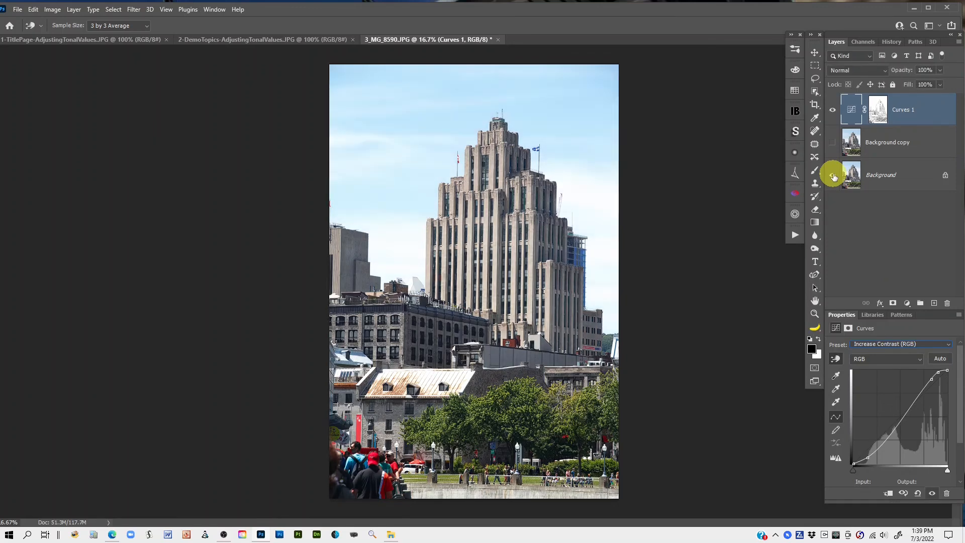
- Try the Lighter (RGB) and Linear Contrast (RGB) presets on the Curves 1 adjustment
left_click(948, 346)
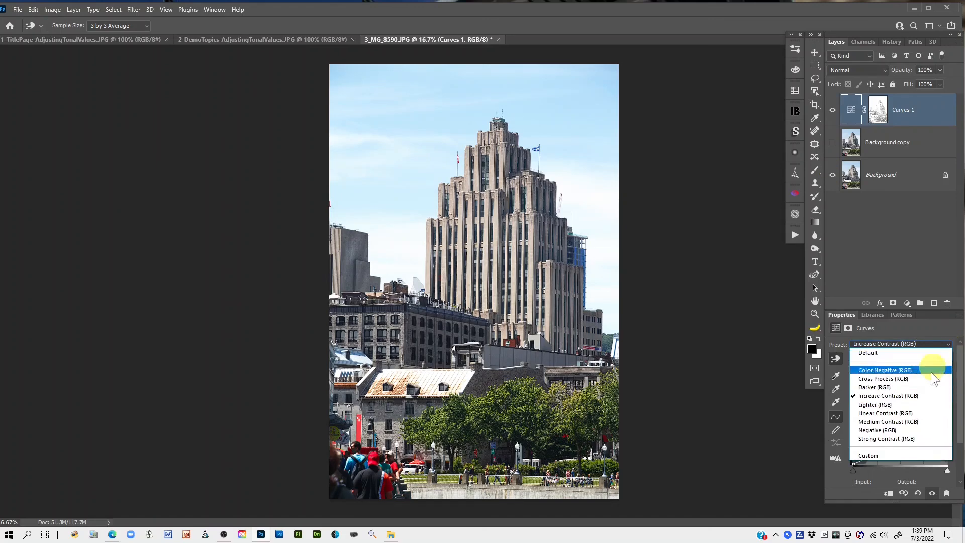
left_click(891, 404)
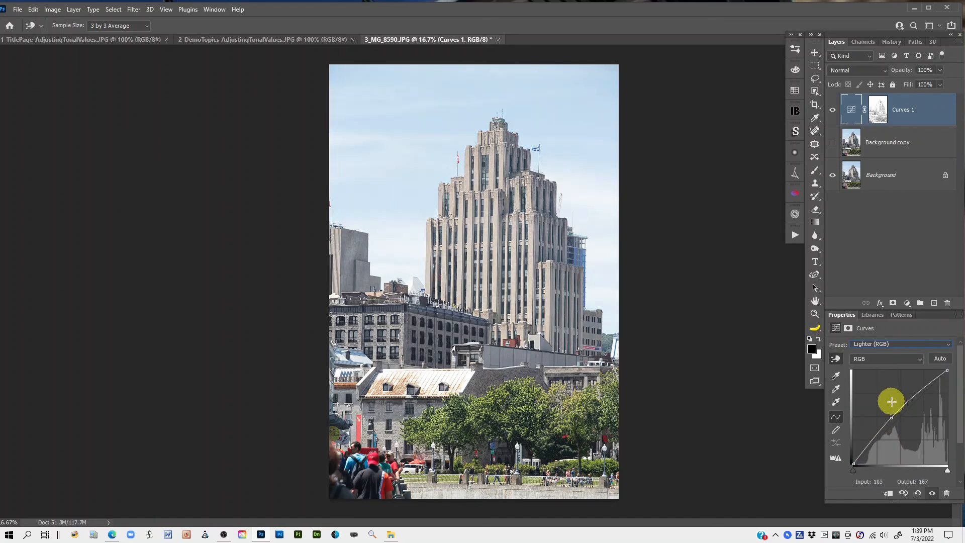
left_click(948, 345)
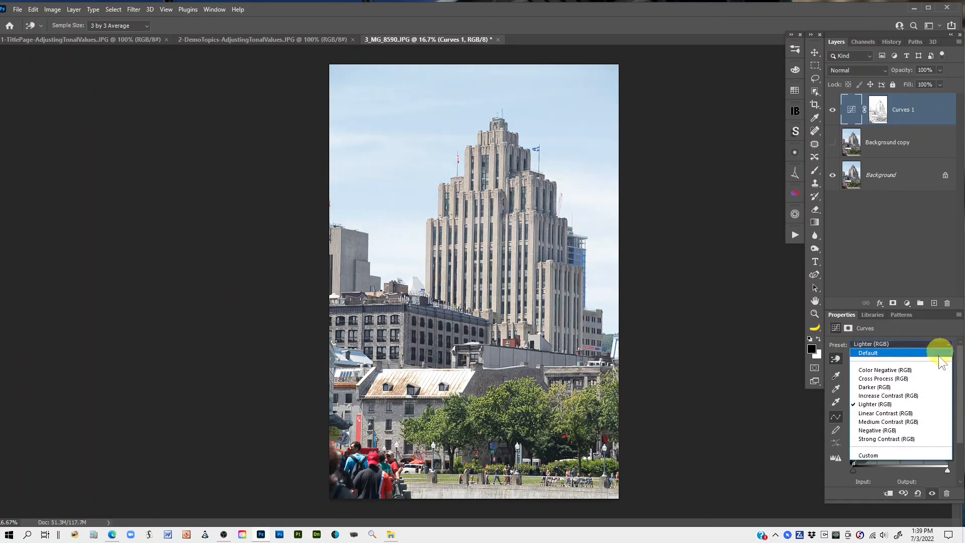
left_click(905, 412)
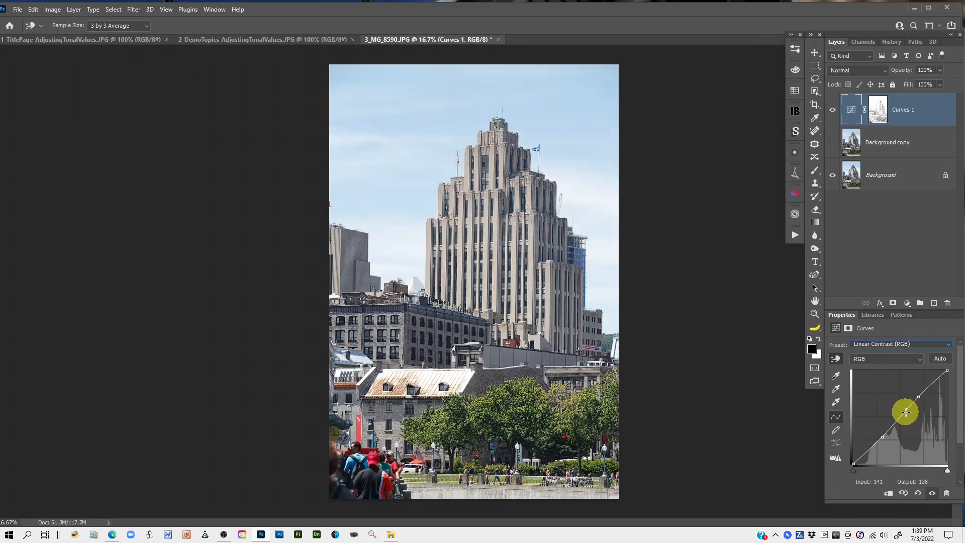
- Try the Medium Contrast (RGB) and Negative (RGB) presets on the Curves 1 adjustment
left_click(947, 346)
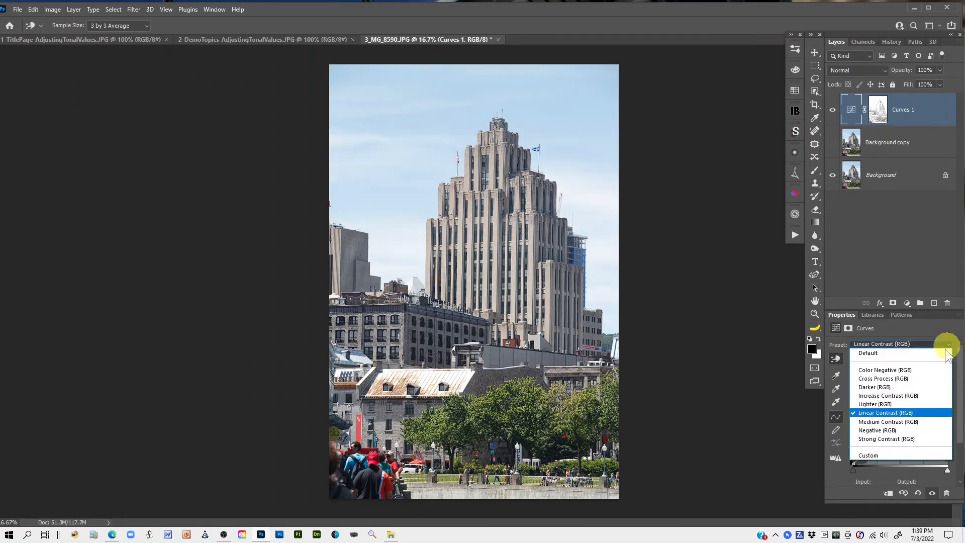
left_click(904, 421)
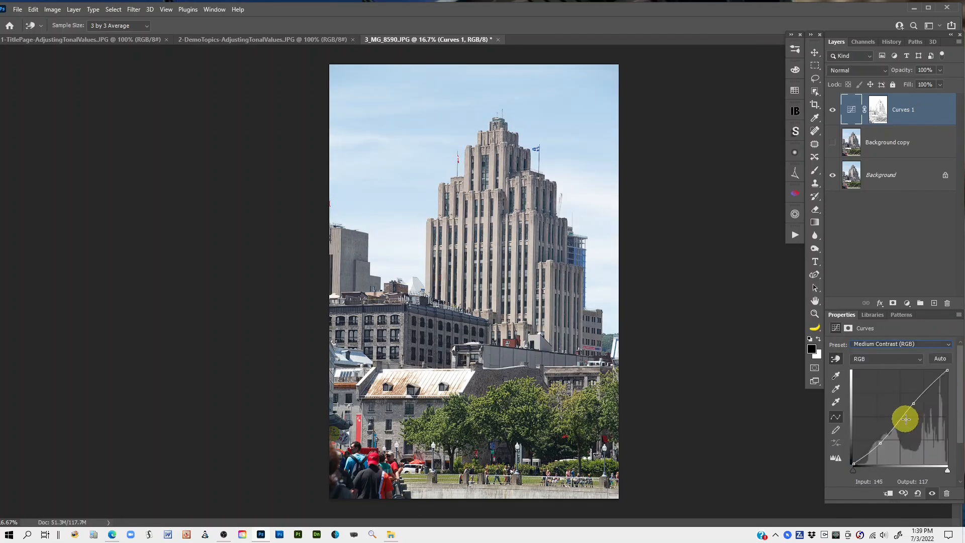
left_click(946, 345)
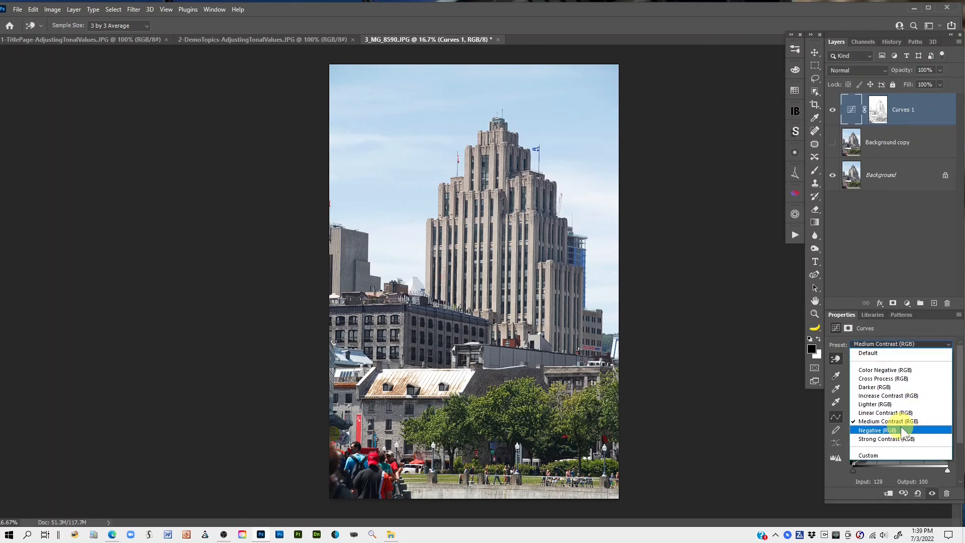
left_click(900, 427)
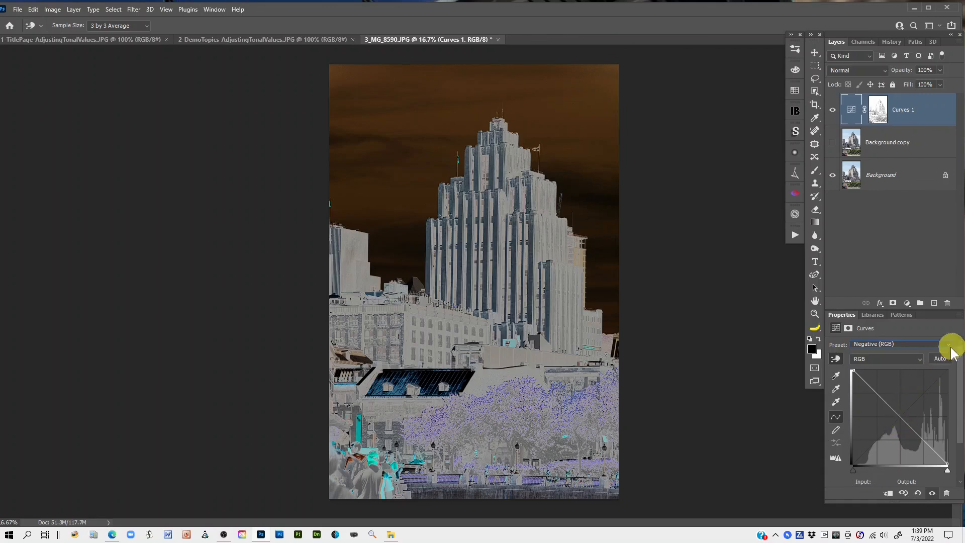
- Apply the Strong Contrast (RGB) preset to Curves 1 and repeatedly compare the adjusted photo with the Background layer alone
left_click(949, 346)
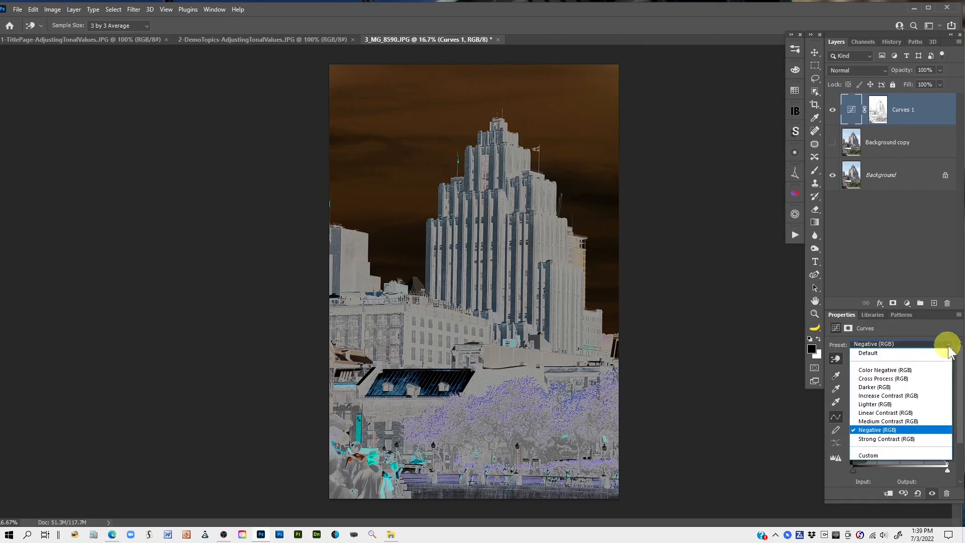
left_click(896, 438)
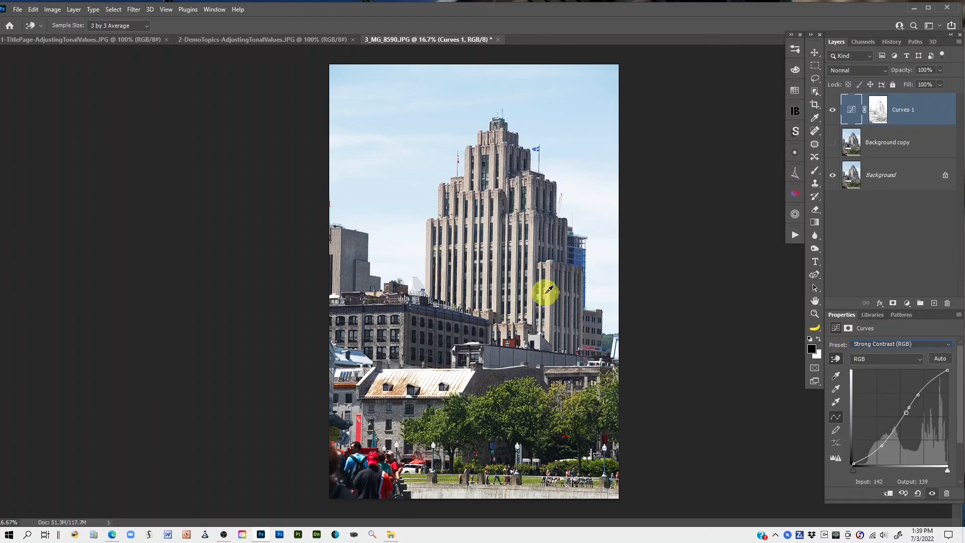
left_click(831, 176, "alt")
left_click(831, 177, "alt")
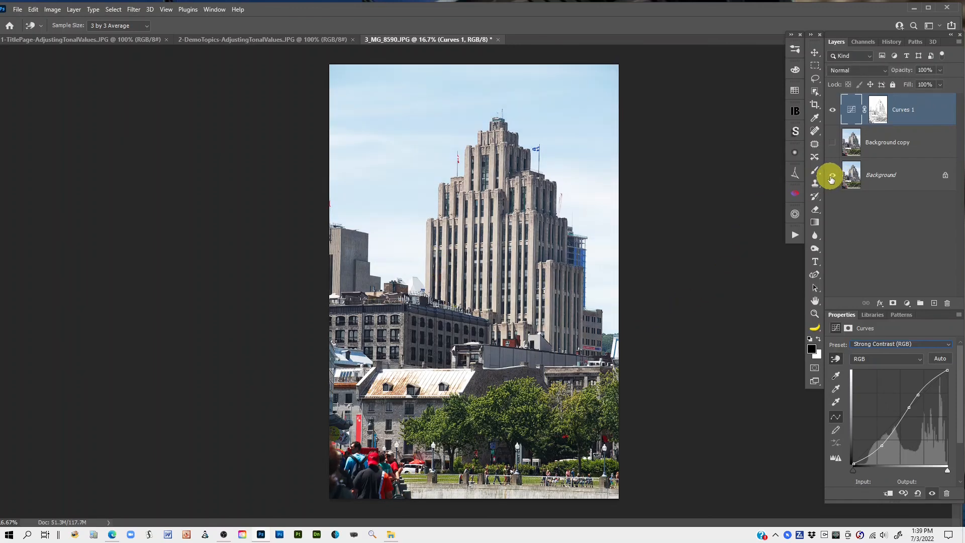
left_click(831, 176, "alt")
left_click(831, 177, "alt")
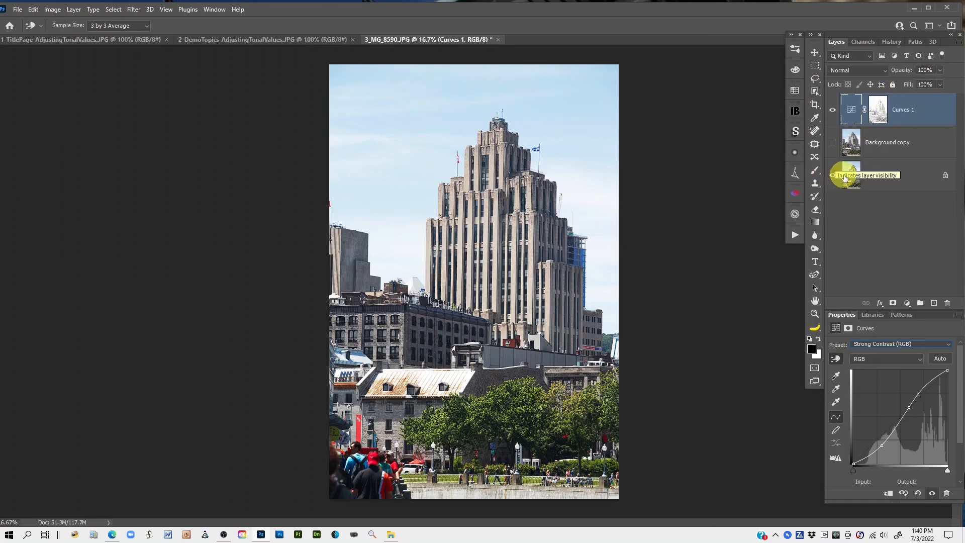
left_click(832, 175, "alt")
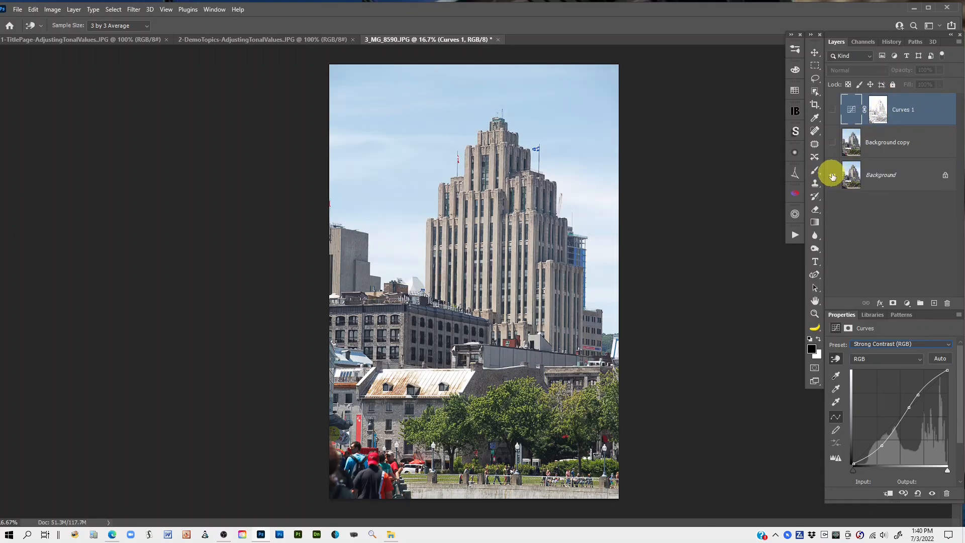
left_click(832, 176, "alt")
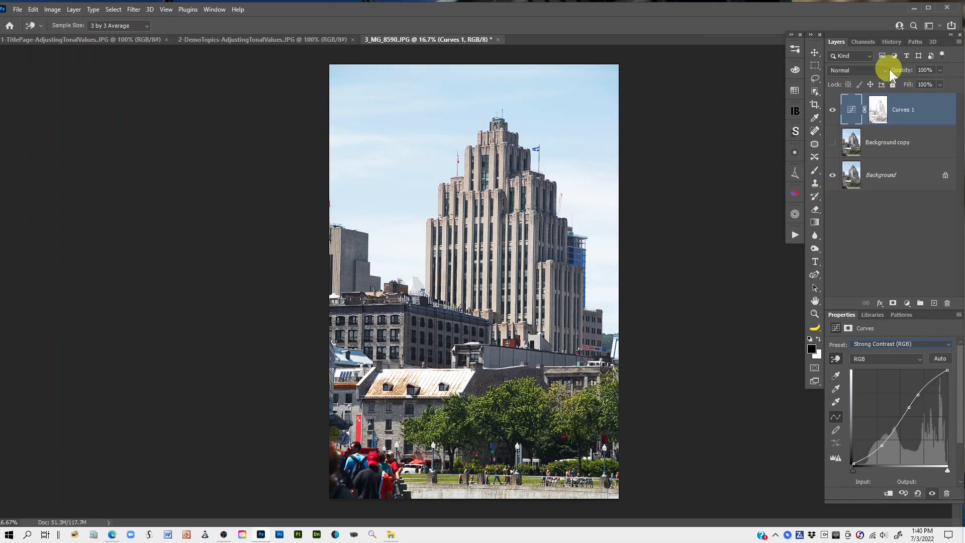
- Lower the Curves 1 opacity to 77% and stamp all visible layers onto a new layer above it
left_click_drag(897, 70, 888, 70)
left_click(931, 305)
key("l")
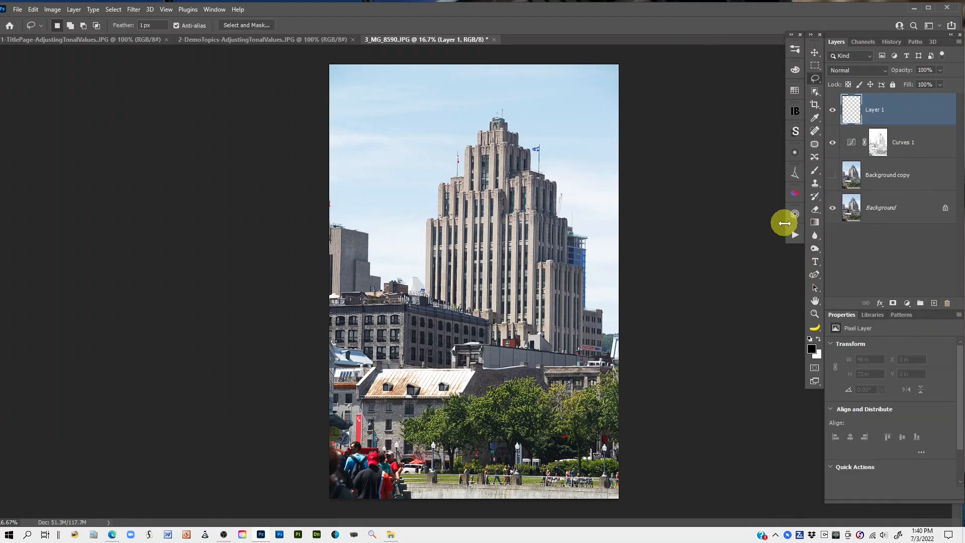
key("ctrl+shift+alt+e")
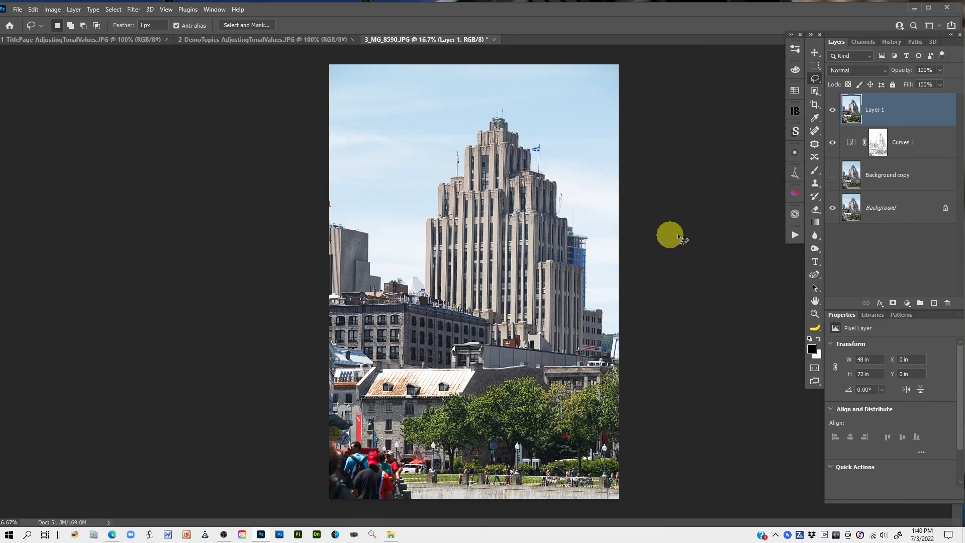
- Select the Curves 1 layer mask to review its curve settings, and switch to the 2-DemoTopics-AdjustingTonalValues.JPG document
left_click(877, 151)
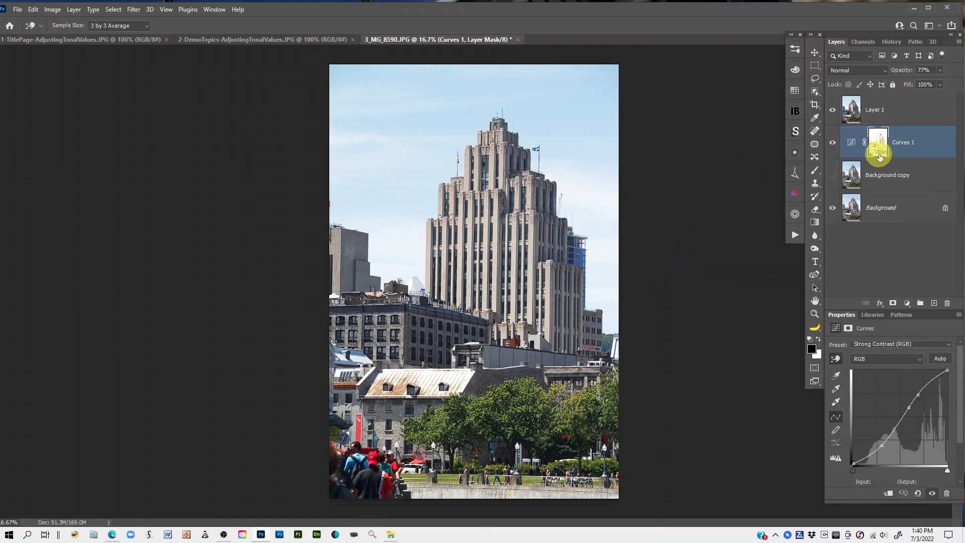
left_click(909, 407)
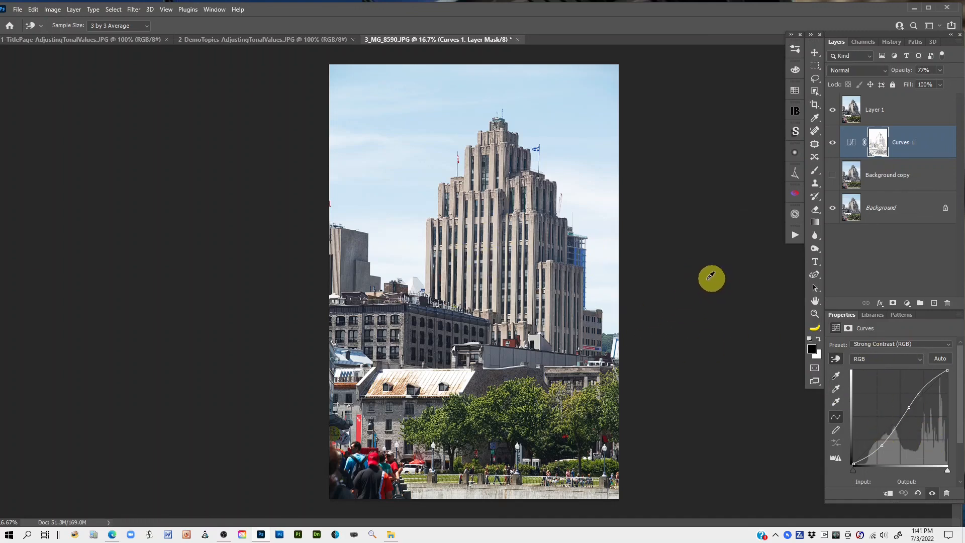
left_click(215, 39)
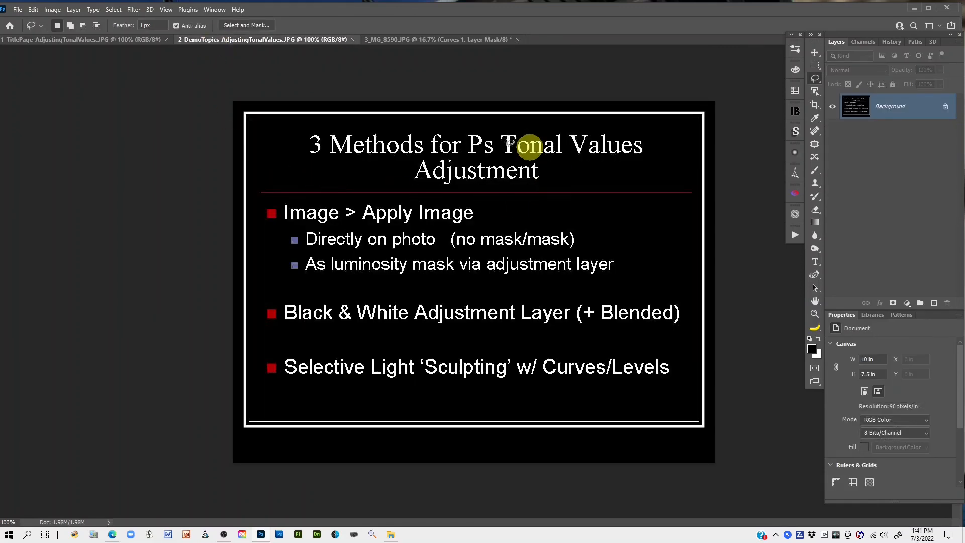